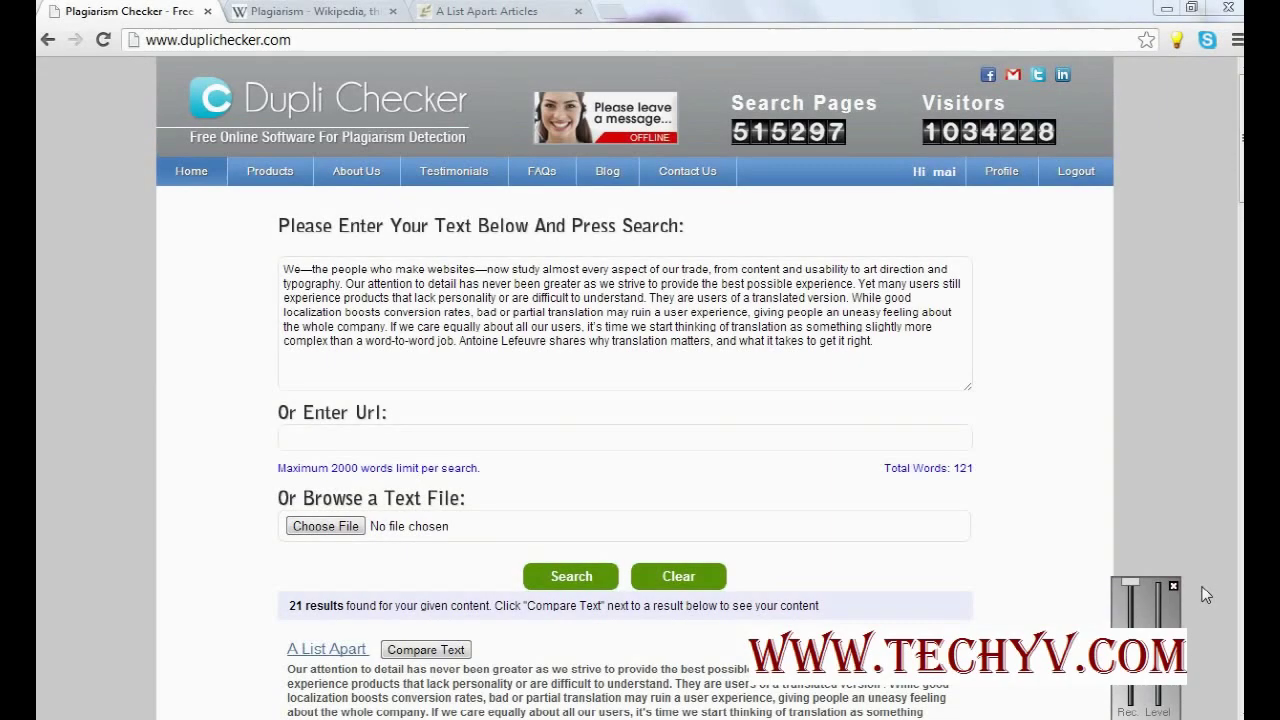
- Select all of the previously checked website-translation passage in the input box
click(1174, 587)
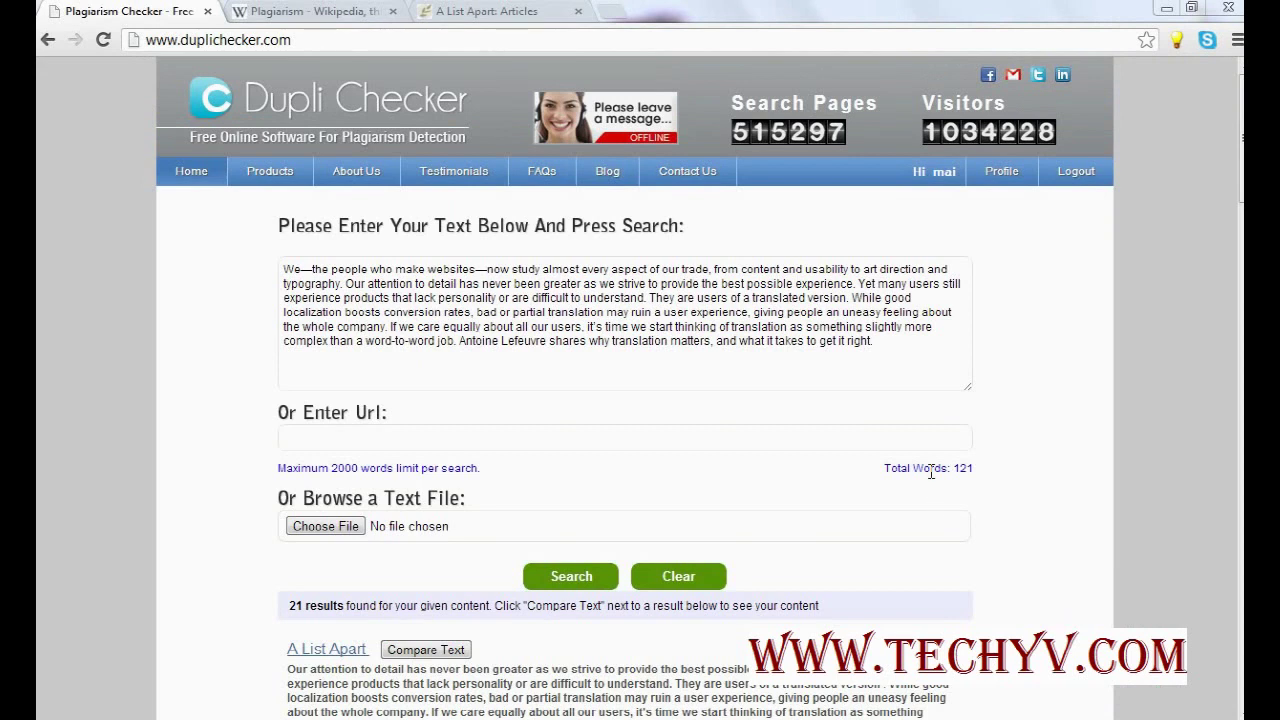
drag(898, 371, 300, 230)
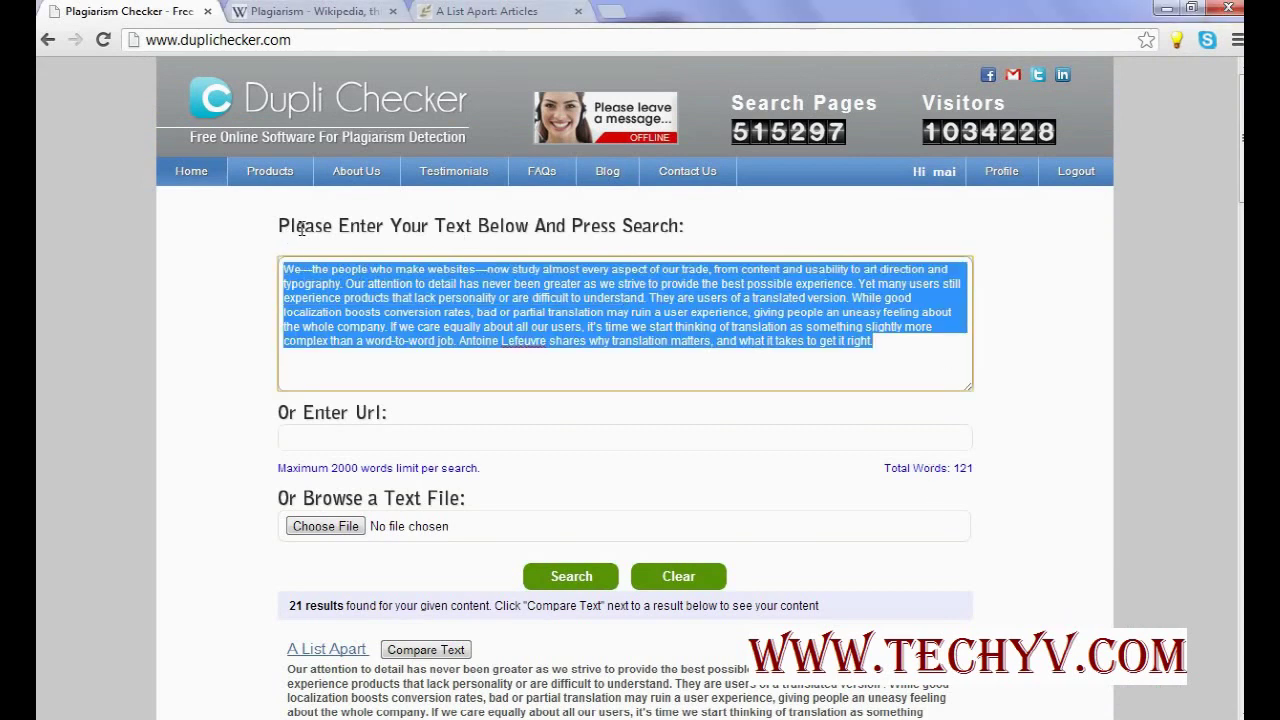
- Delete the selected passage so the input box shows 0 words
key(Delete)
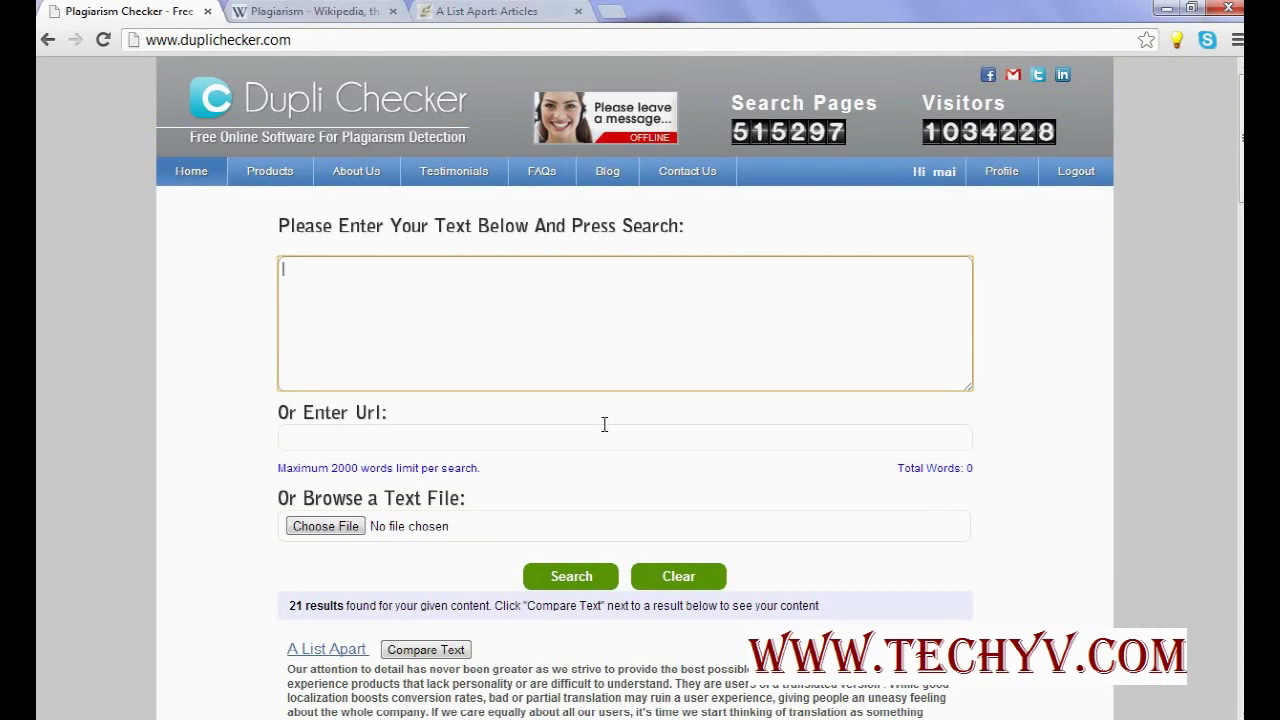
click(688, 574)
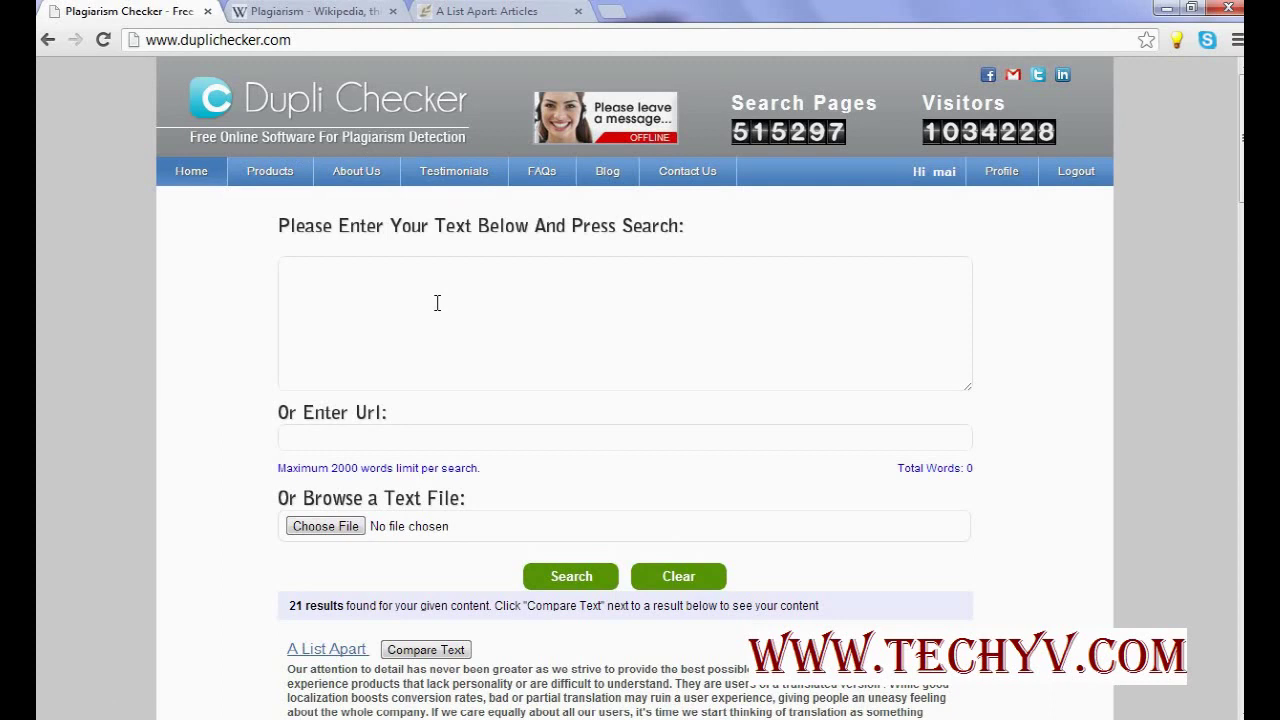
- Confirm a.txt in Notepad holds the Wikipedia Plagiarism article text, then return to the browser
click(330, 12)
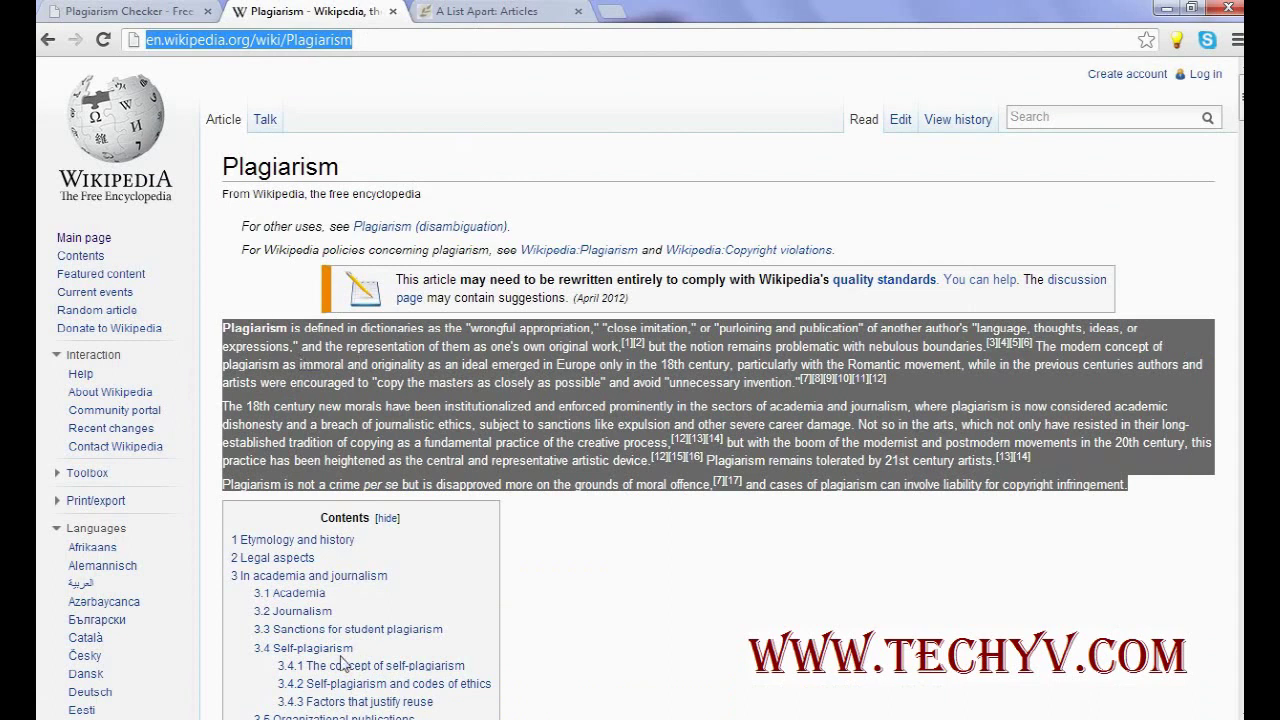
click(340, 712)
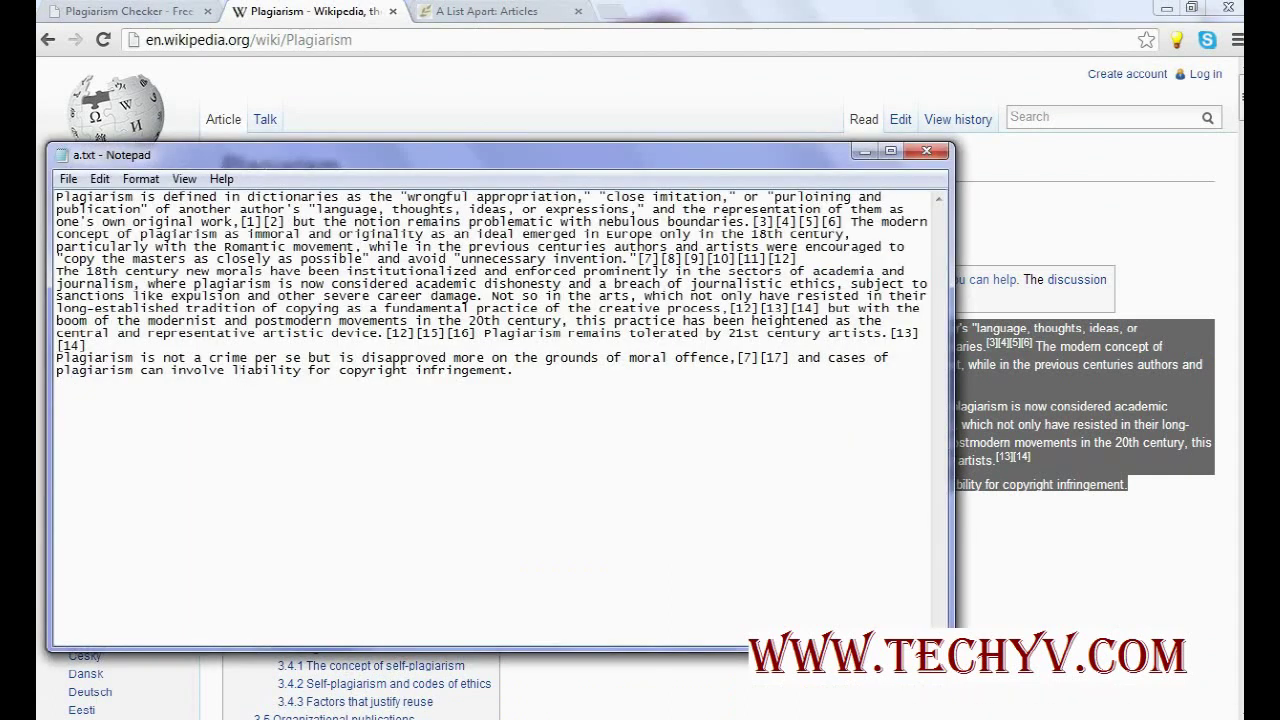
key(alt+Tab)
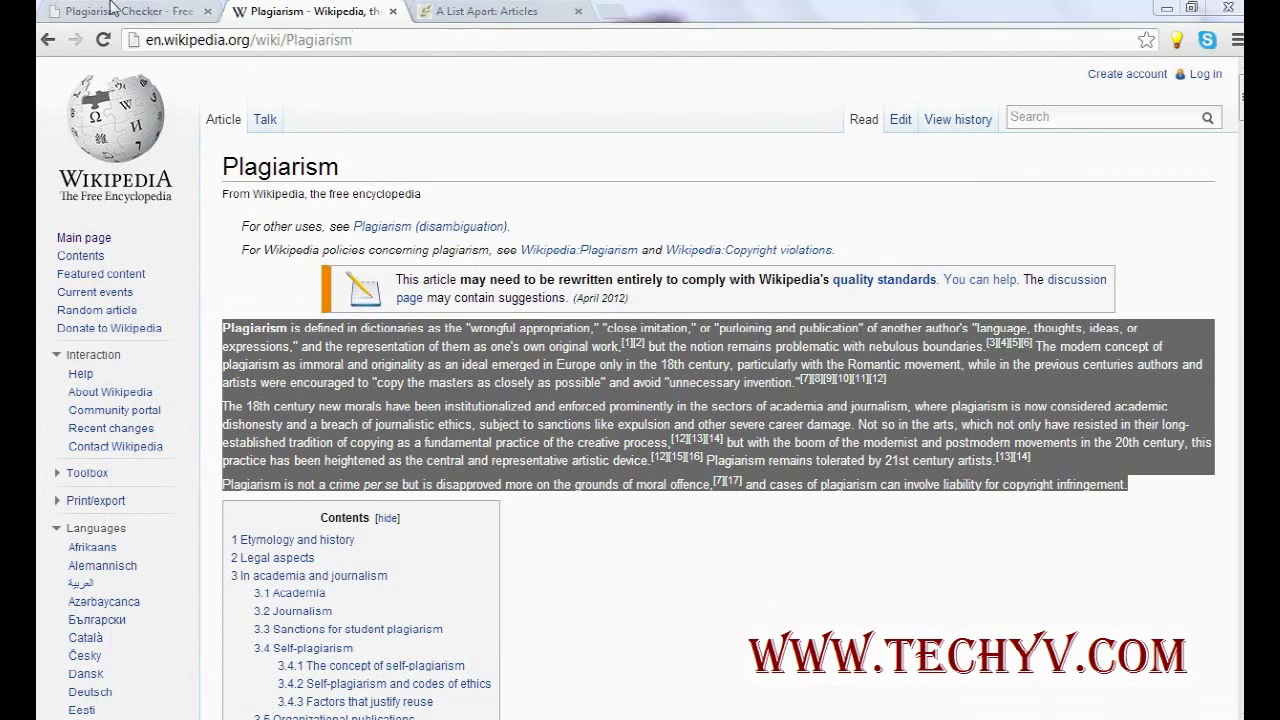
- Attach a.txt as the text file and start the duplication search
click(158, 20)
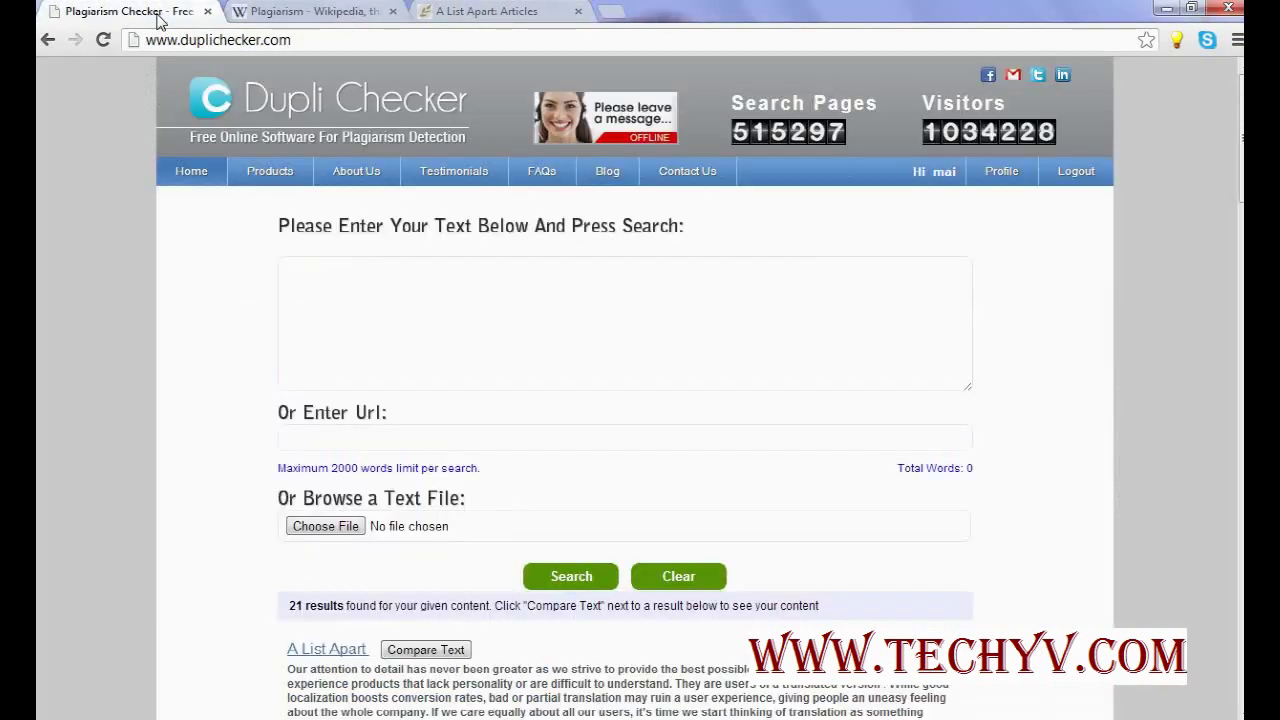
click(314, 526)
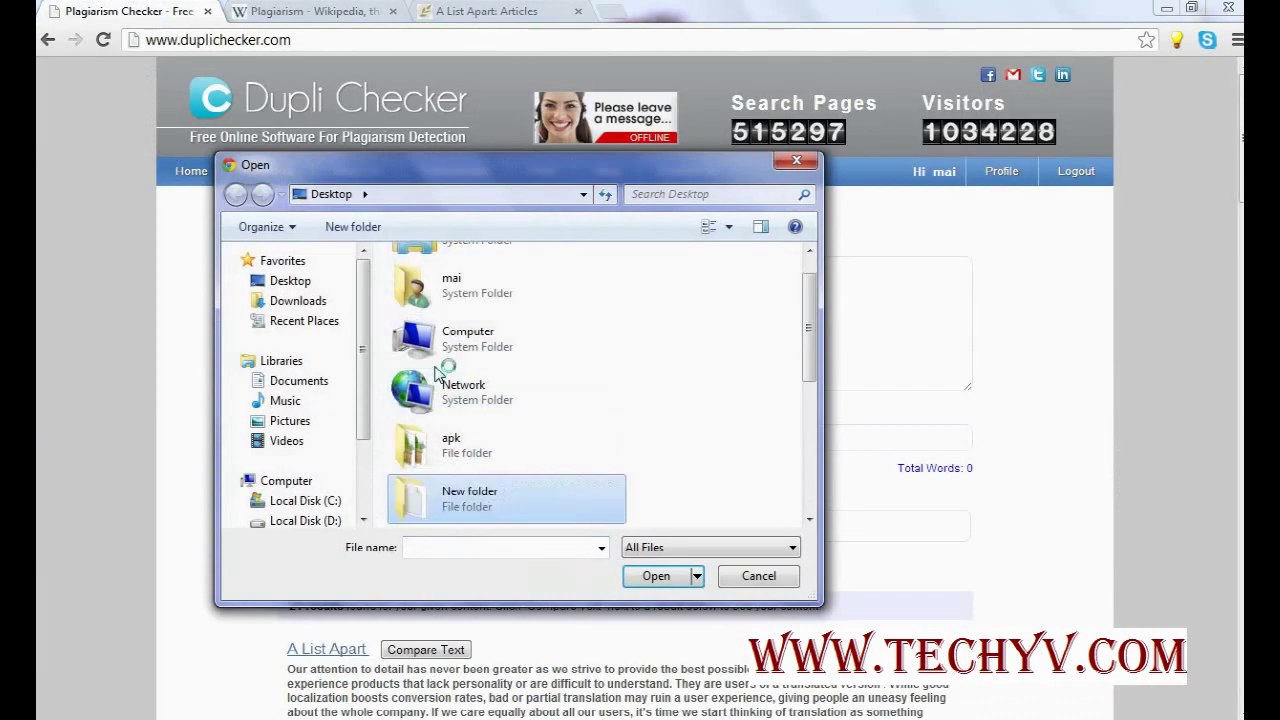
key(Down)
key(Down)
key(Down)
key(Down)
key(Down)
key(Down)
key(Up)
key(Return)
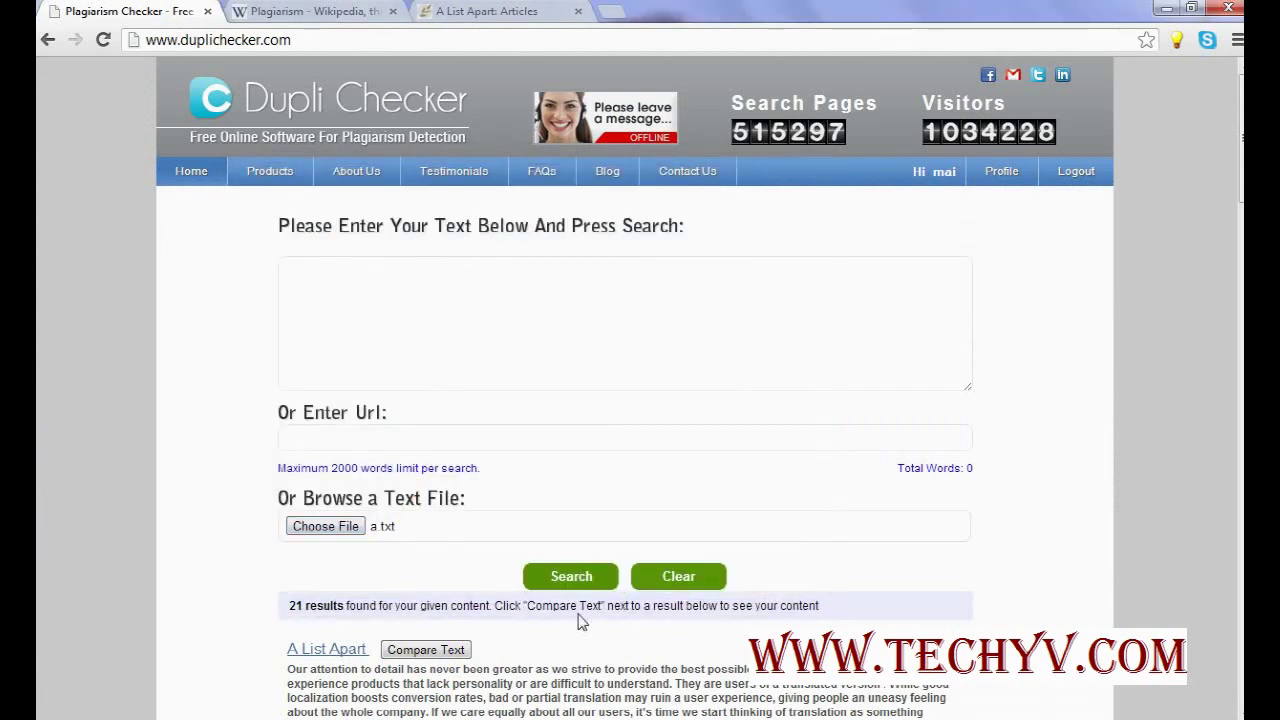
click(570, 582)
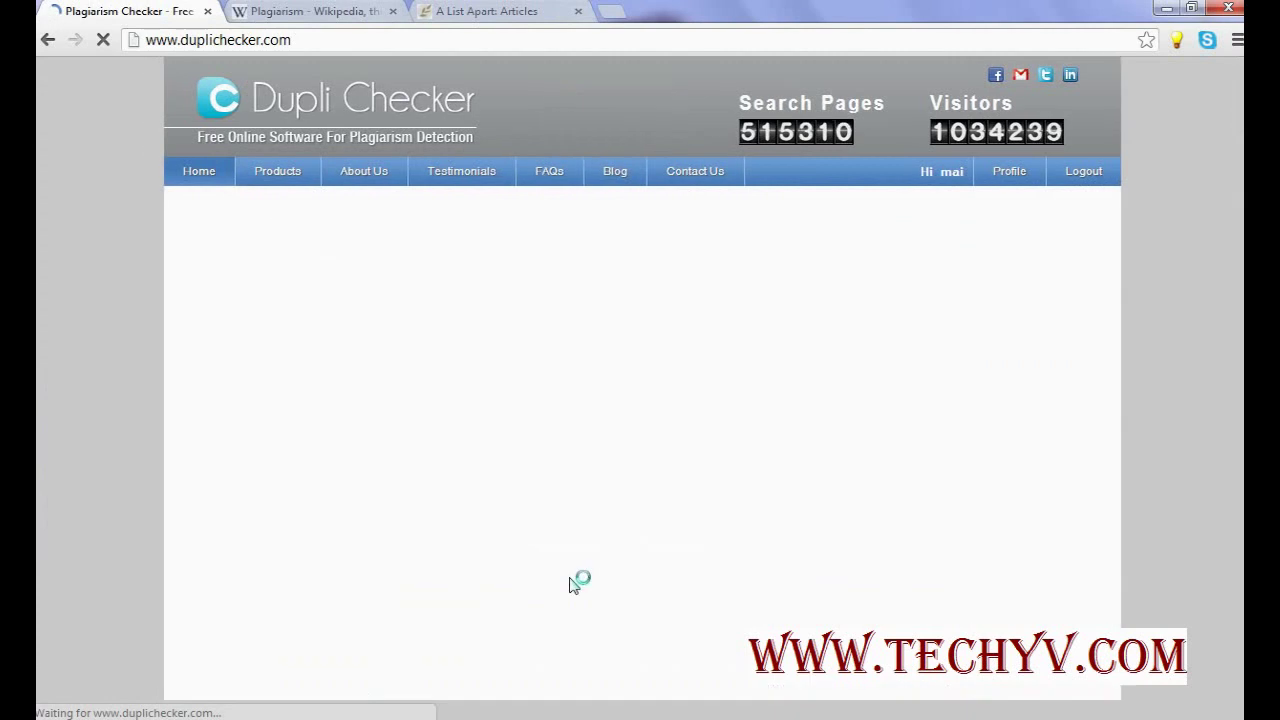
- Scroll through the 31 results for a.txt down to the Wikipedia Plagiarism match
scroll(573, 580, down, 2)
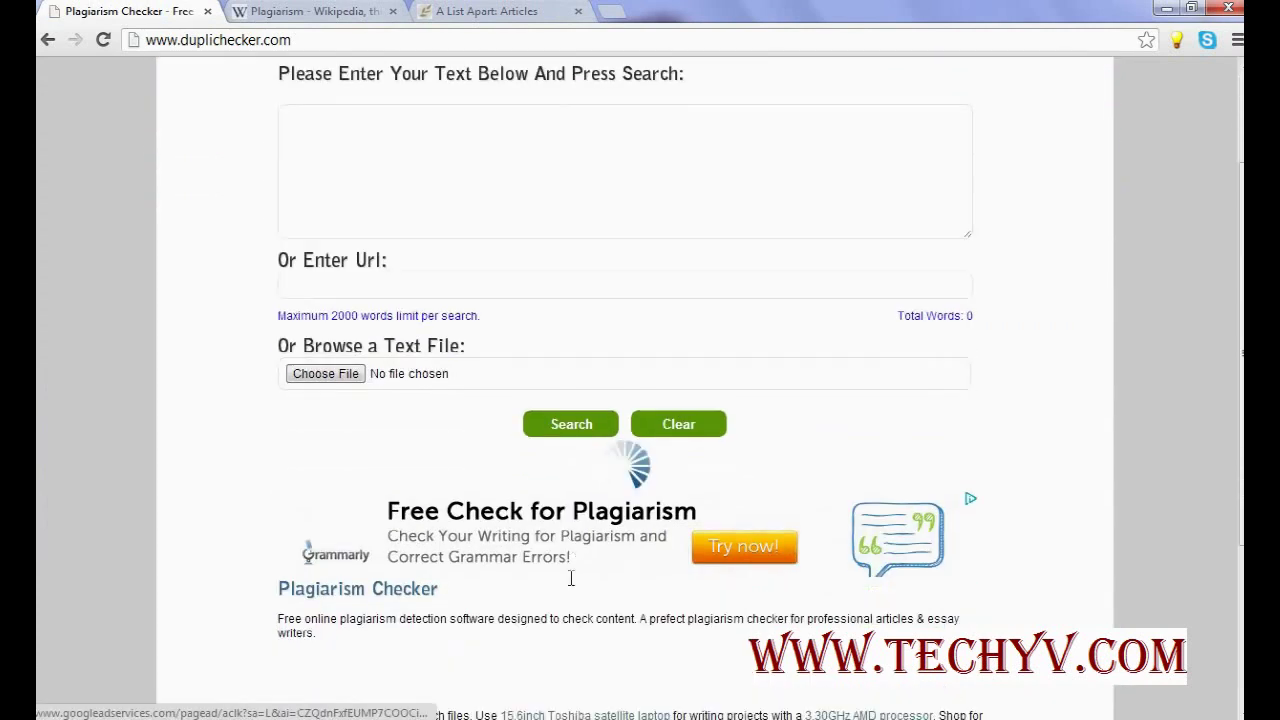
scroll(571, 578, down, 1)
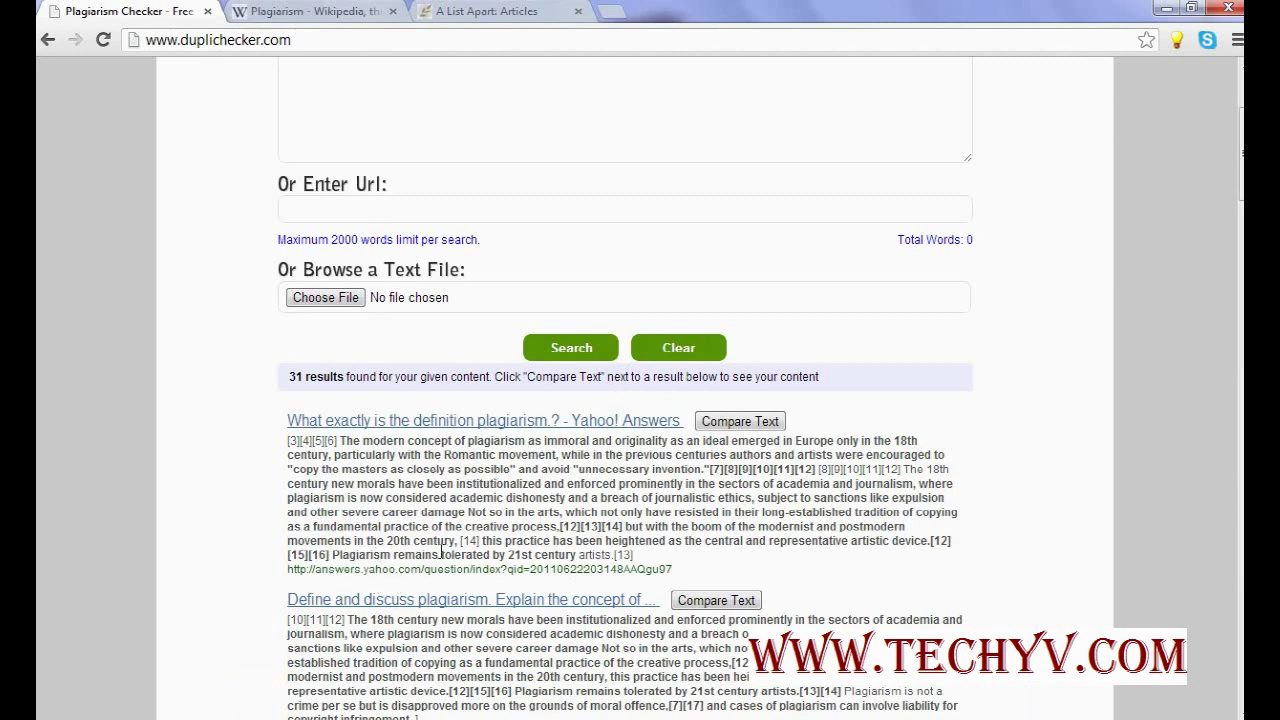
scroll(495, 508, down, 2)
scroll(495, 508, down, 1)
scroll(495, 508, down, 1)
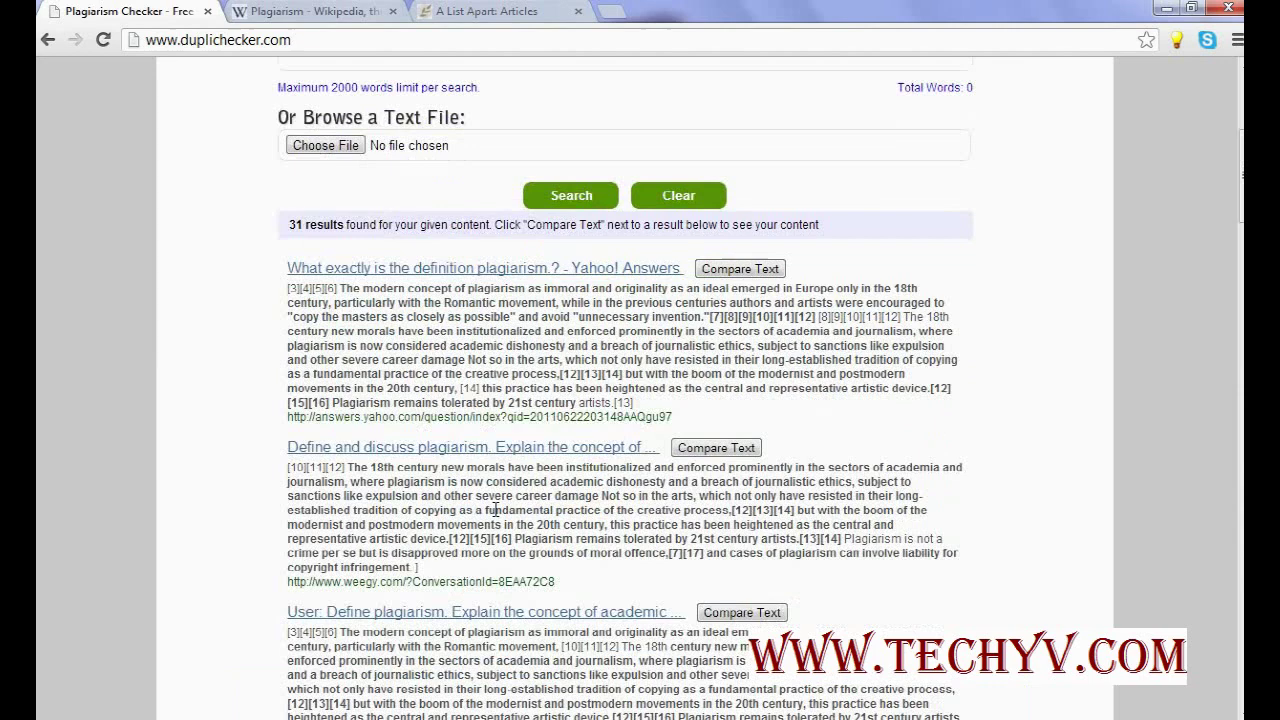
scroll(495, 510, down, 2)
scroll(495, 510, down, 2)
scroll(495, 510, down, 4)
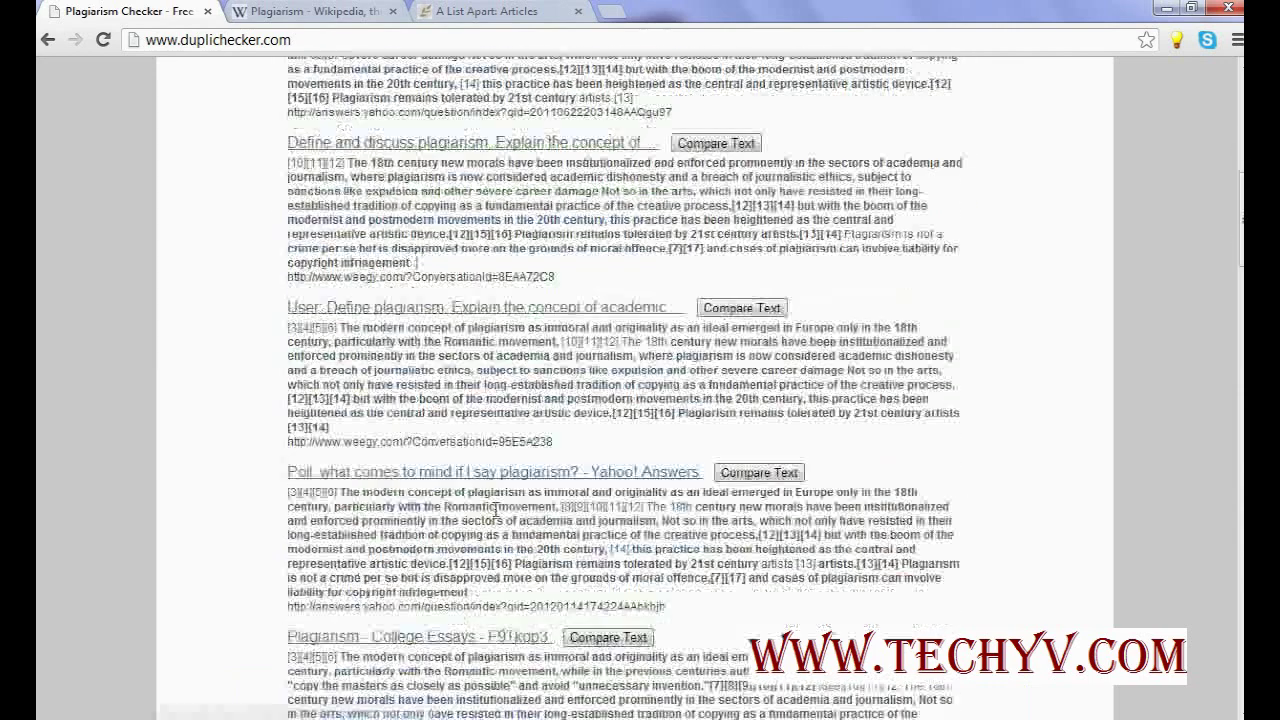
scroll(495, 508, down, 3)
scroll(495, 509, down, 1)
scroll(495, 509, down, 1)
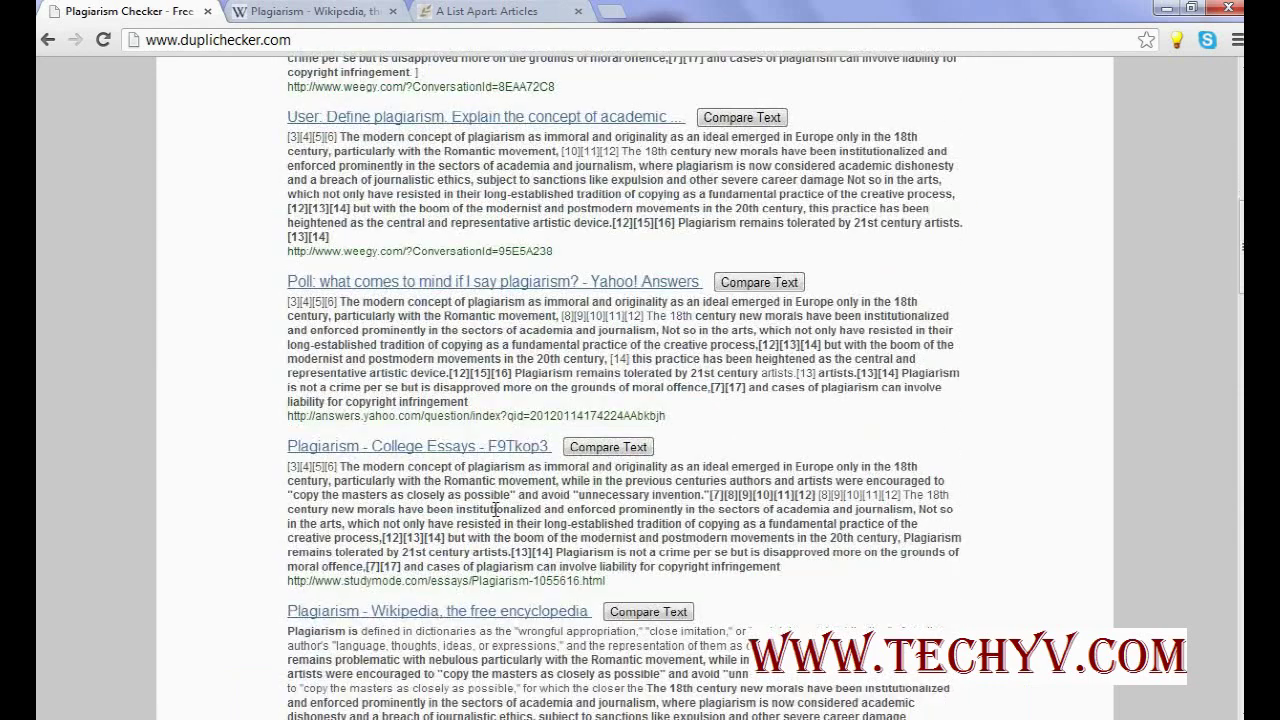
scroll(495, 510, down, 2)
scroll(495, 510, down, 1)
scroll(495, 510, down, 2)
scroll(495, 510, down, 1)
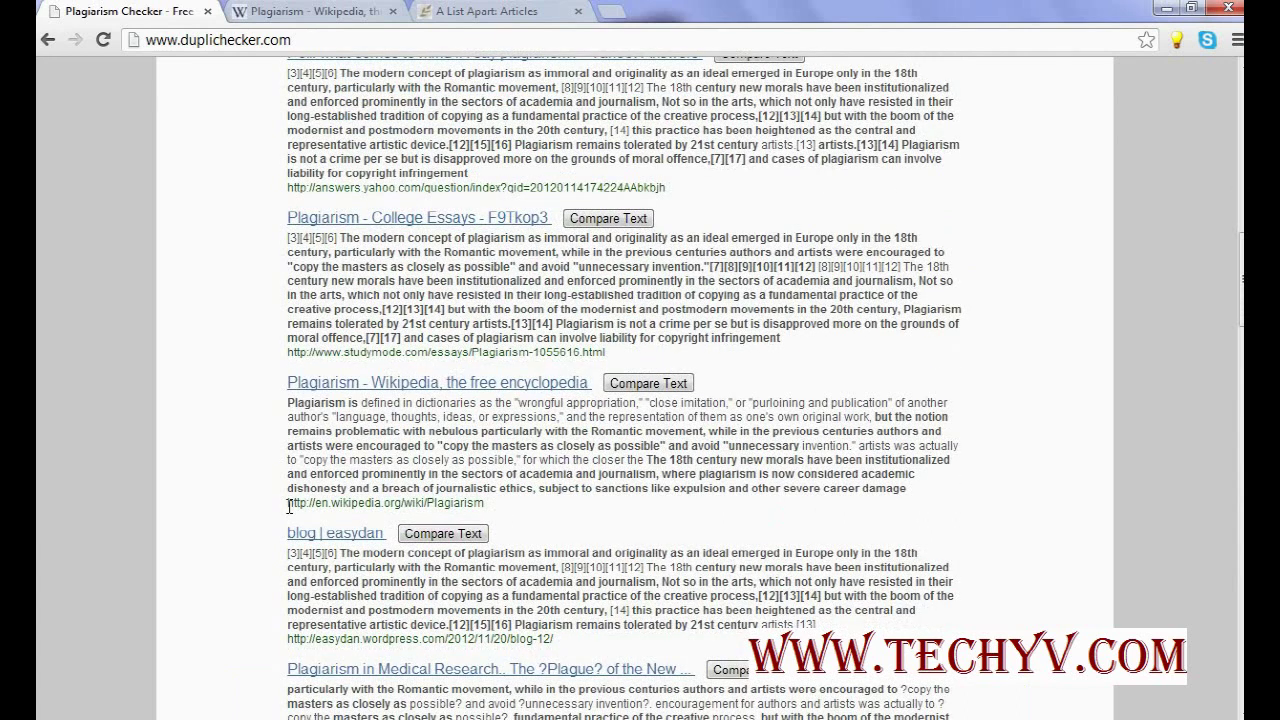
drag(289, 503, 484, 503)
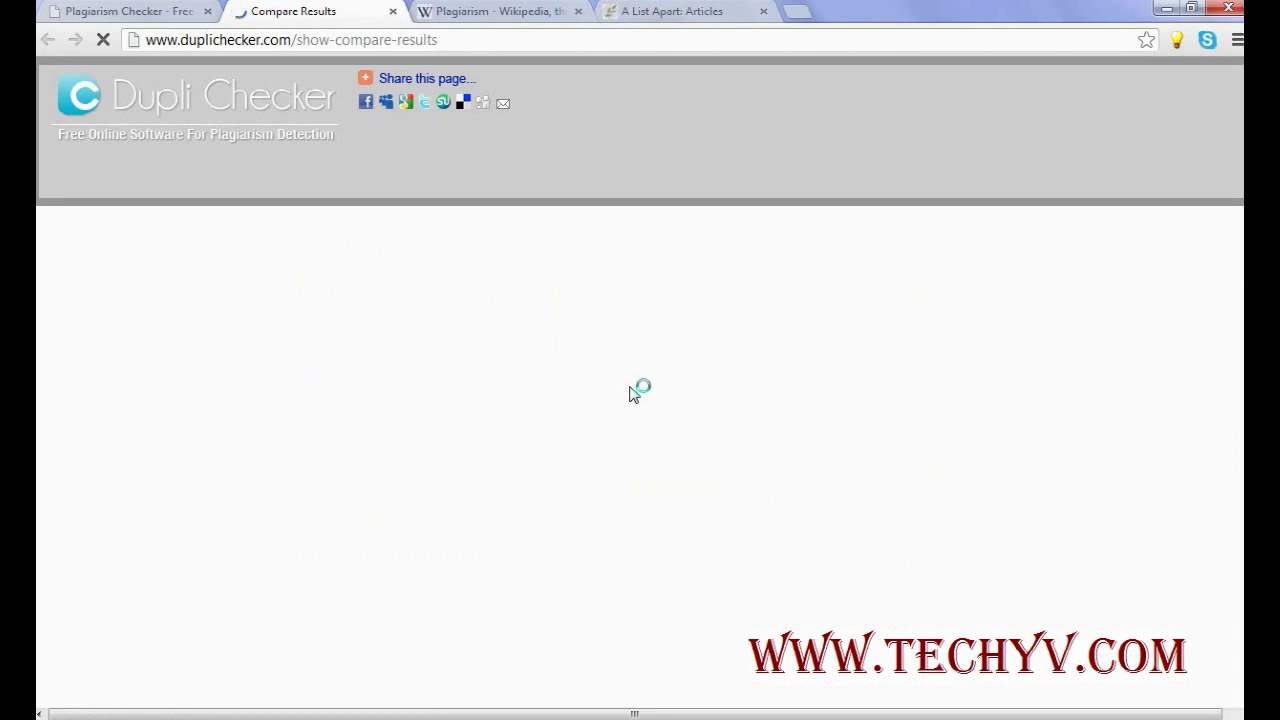
- Review the highlighted Wikipedia Plagiarism comparison, then close it and return to the 31 results
click(186, 10)
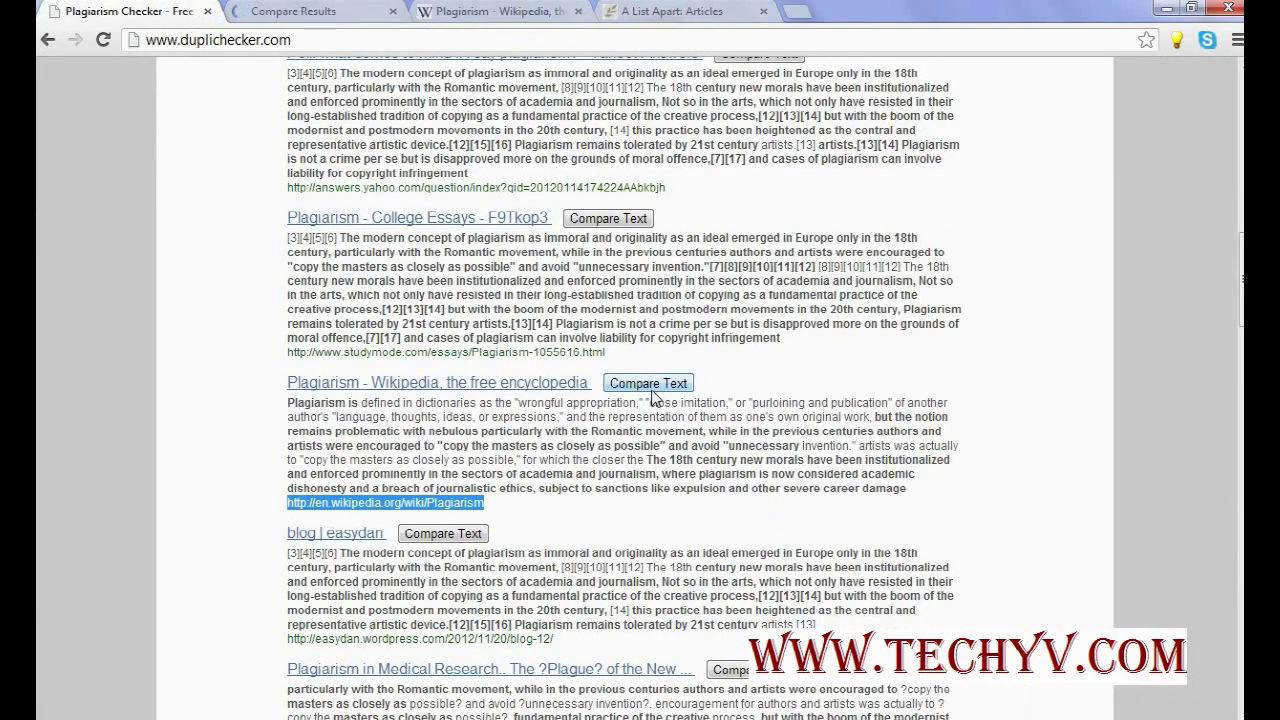
click(300, 14)
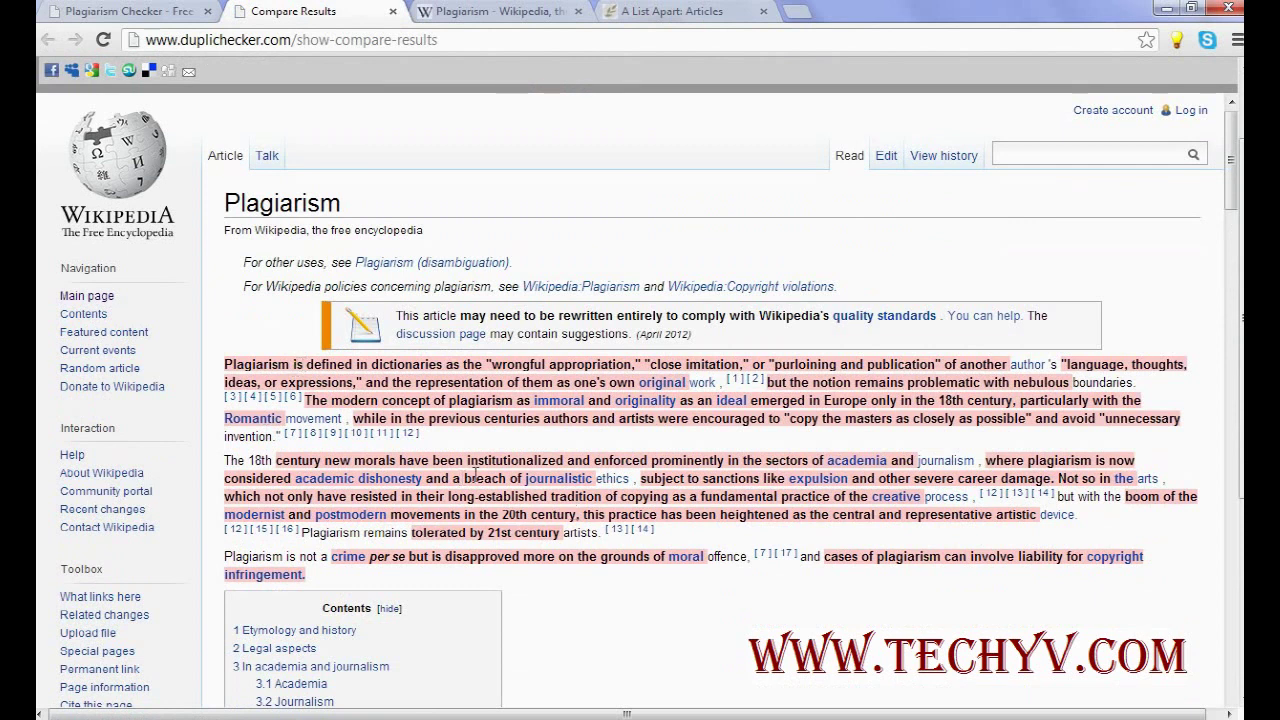
scroll(473, 476, down, 1)
scroll(474, 478, down, 1)
scroll(476, 482, down, 2)
scroll(476, 482, up, 1)
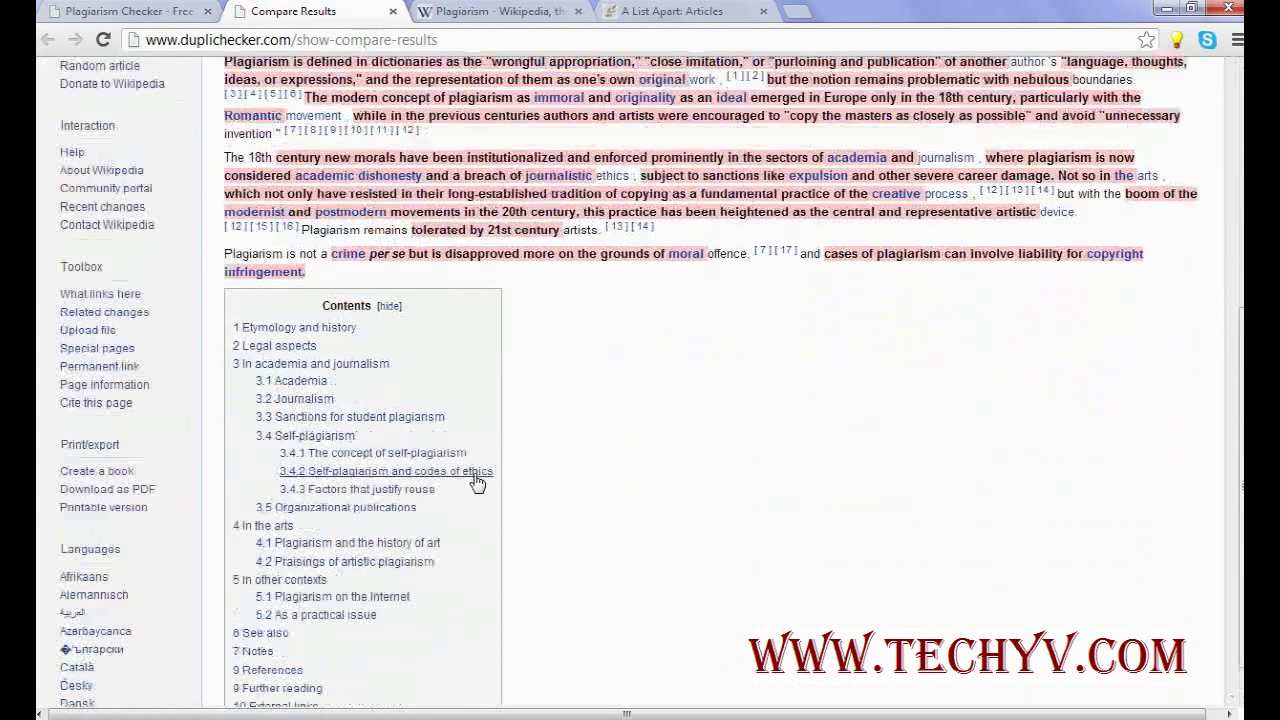
scroll(476, 478, up, 2)
scroll(476, 474, up, 1)
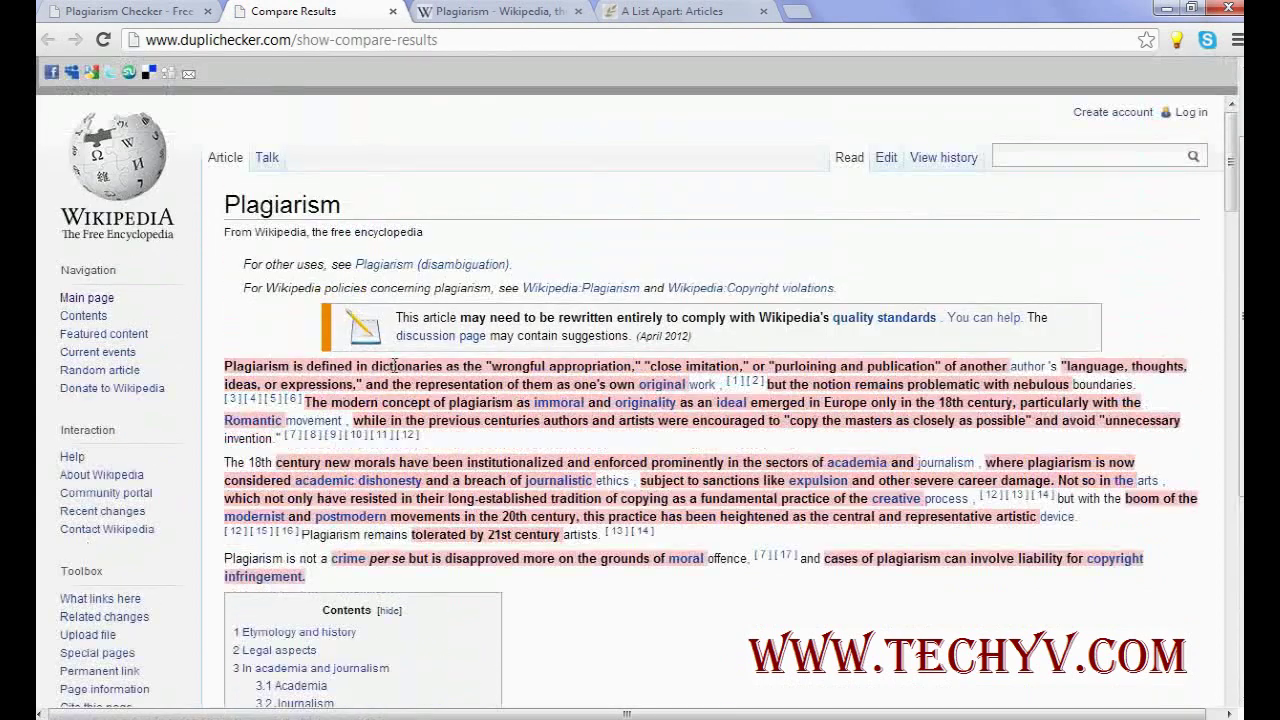
drag(370, 367, 420, 367)
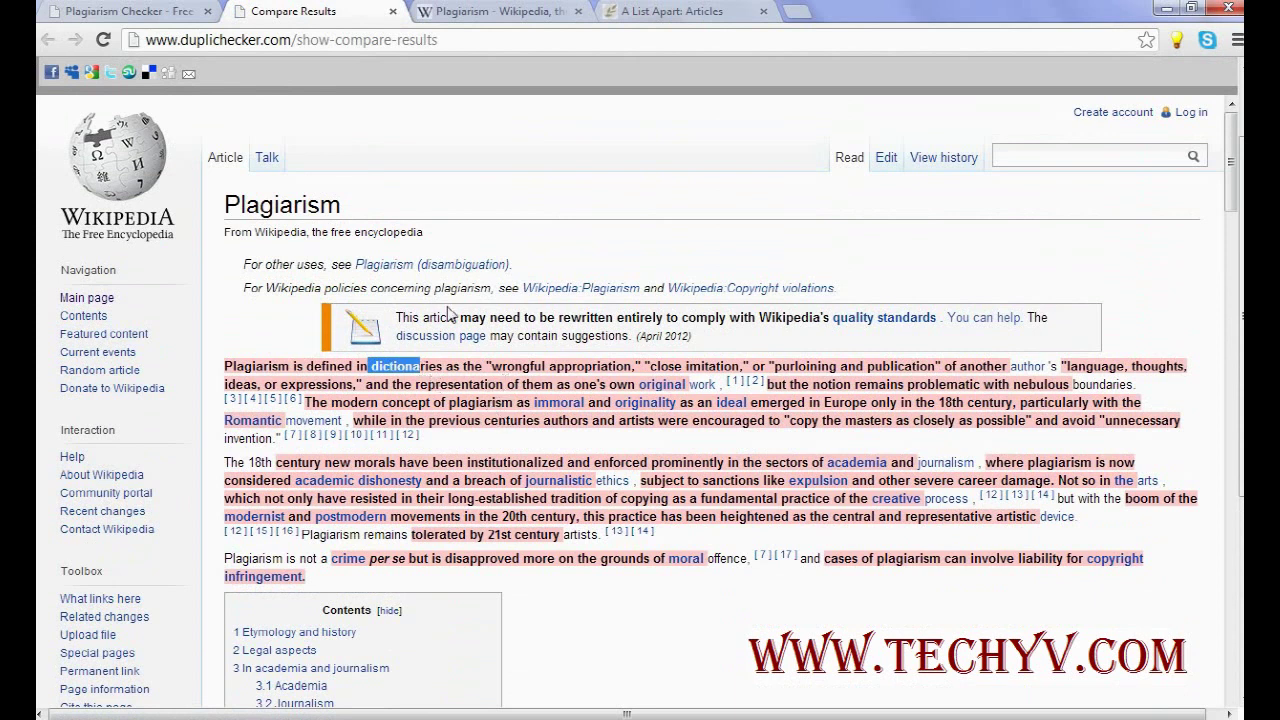
click(393, 11)
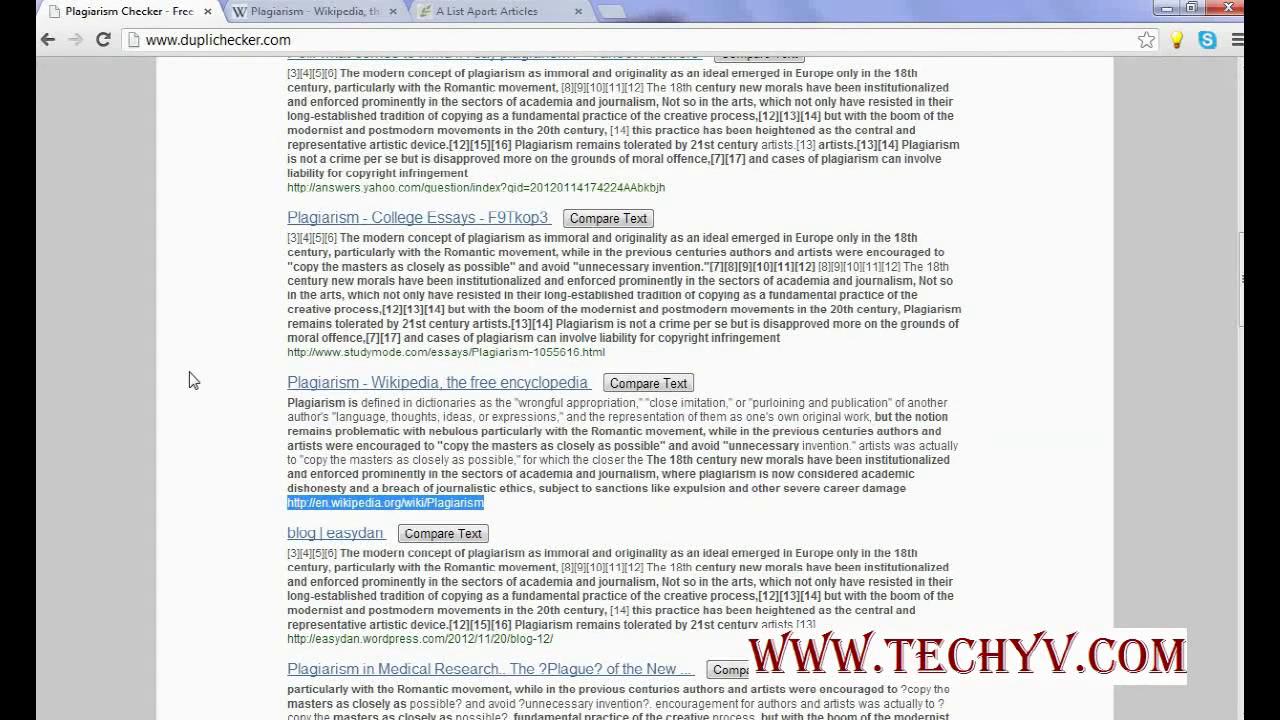
- Return to the empty DupliChecker form, then bring up the A List Apart 'Translation is UX' page
scroll(193, 380, up, 4)
scroll(193, 380, up, 1)
scroll(193, 380, up, 2)
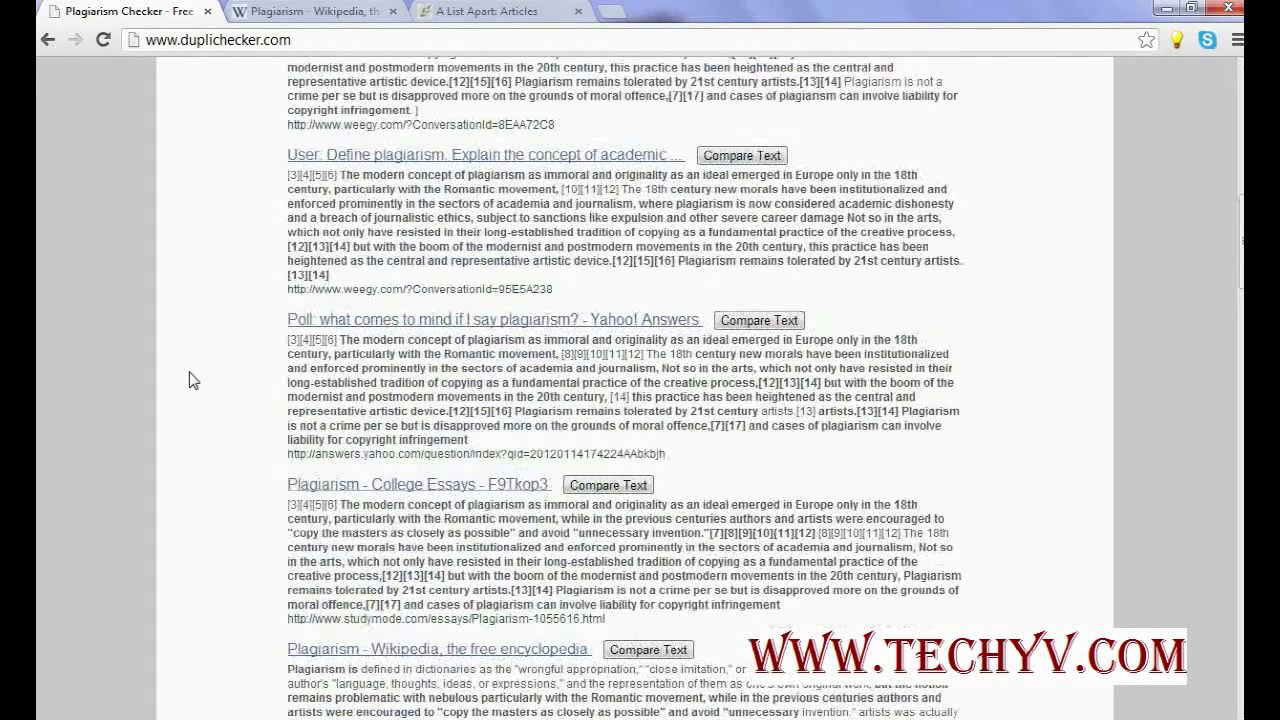
scroll(193, 380, up, 2)
scroll(193, 380, up, 13)
scroll(193, 380, up, 4)
scroll(193, 380, up, 3)
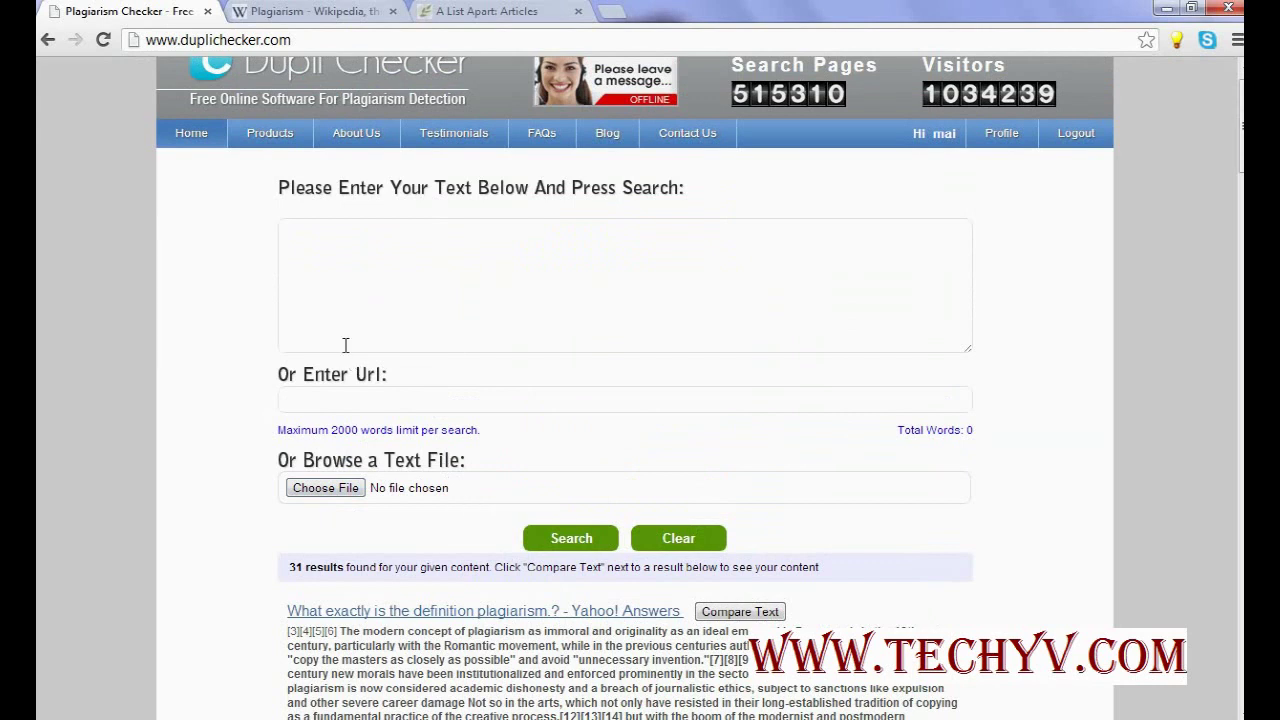
click(362, 224)
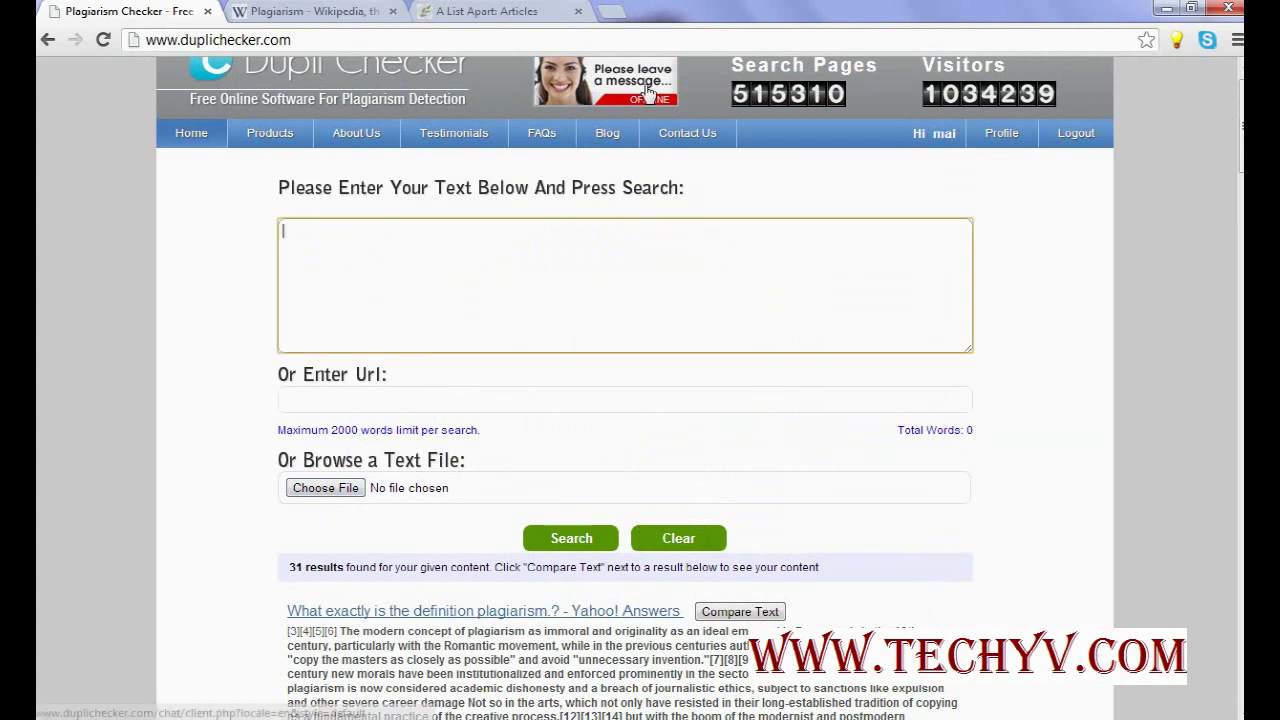
click(510, 20)
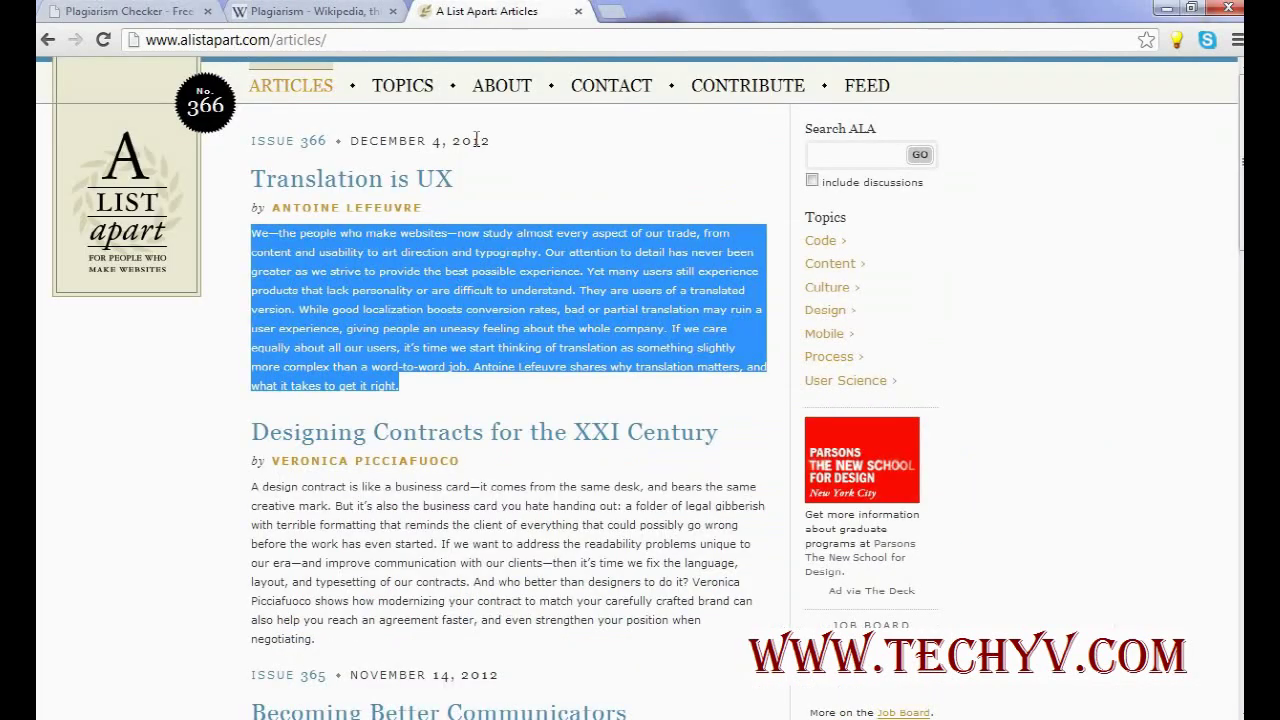
- Paste the 'Translation is UX' paragraph into the checker and run the search
click(99, 8)
mouse_move(270, 133)
click(423, 298)
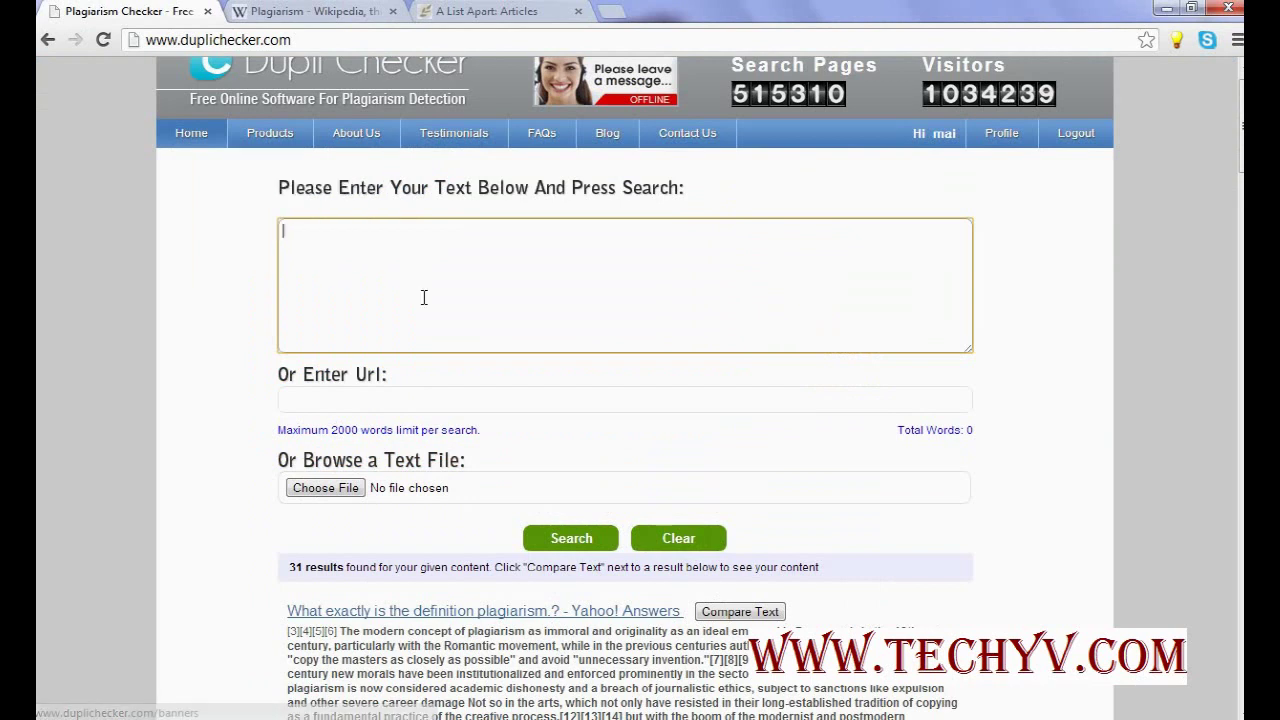
text(We—the people who make websites—now study almost every aspect of our trade, from content and usability to art direction and typography. Our attention to detail has never been greater as we strive to provide the best possible experience. Yet many users still experience products that lack personality or are difficult to understand. They are users of a translated version. While good localization boosts conversion rates, bad or partial translation may ruin a user experience, giving people an uneasy feeling about the whole company. If we care equally about all our users, it’s time we start thinking of translation as something slightly more complex than a word-to-word job. Antoine Lefeuvre shares why translation matters, and what it takes to get it right.)
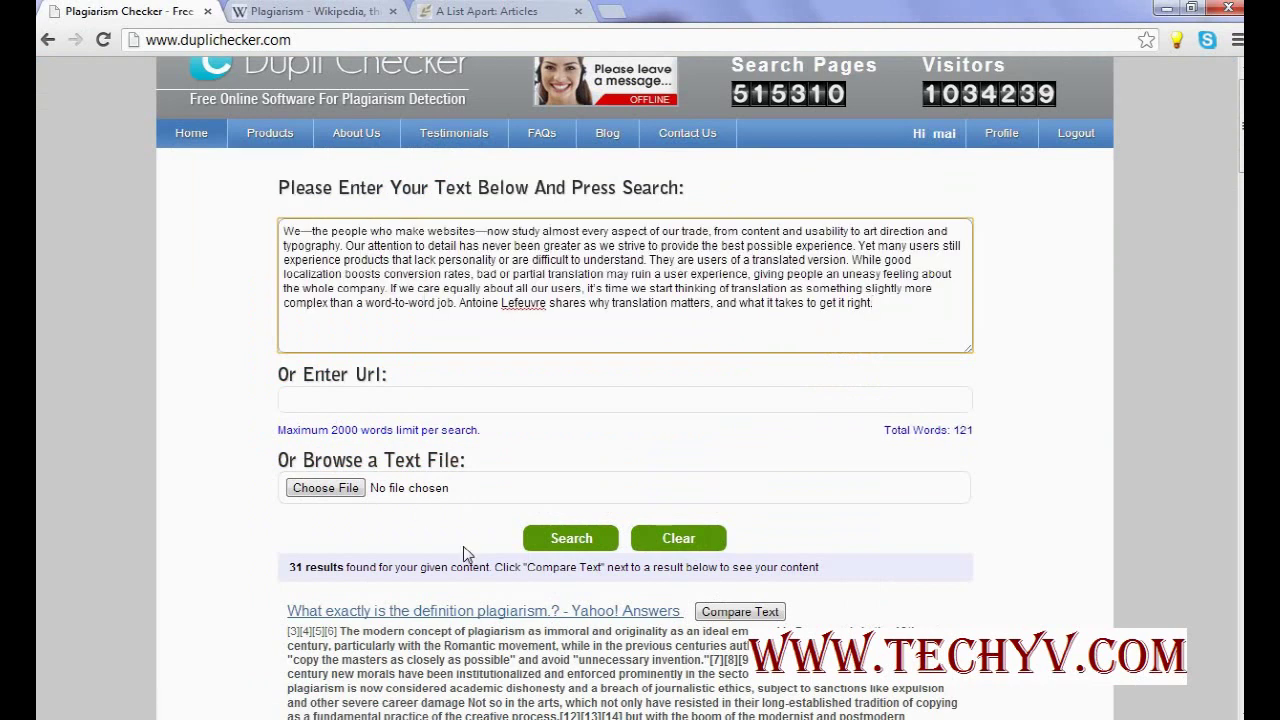
click(549, 548)
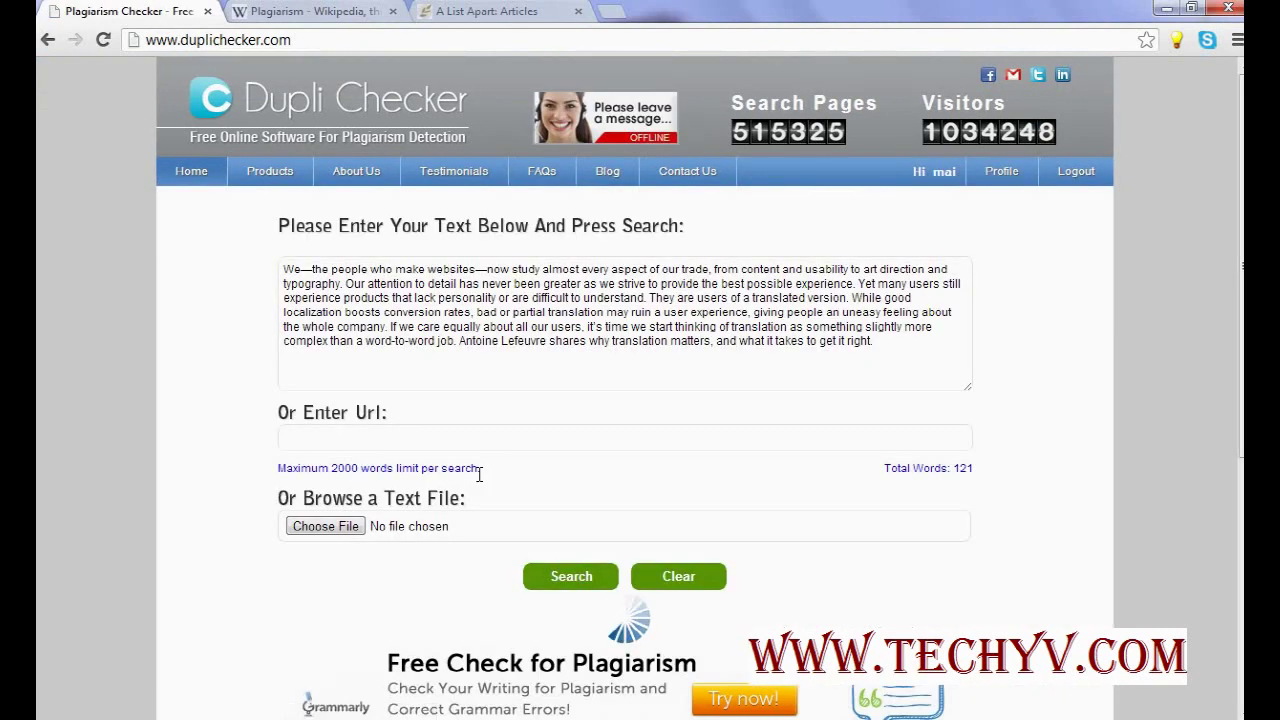
- Scroll through the 21 matching results for the pasted paragraph
scroll(479, 476, down, 1)
scroll(479, 476, down, 1)
scroll(479, 478, down, 1)
scroll(478, 482, down, 1)
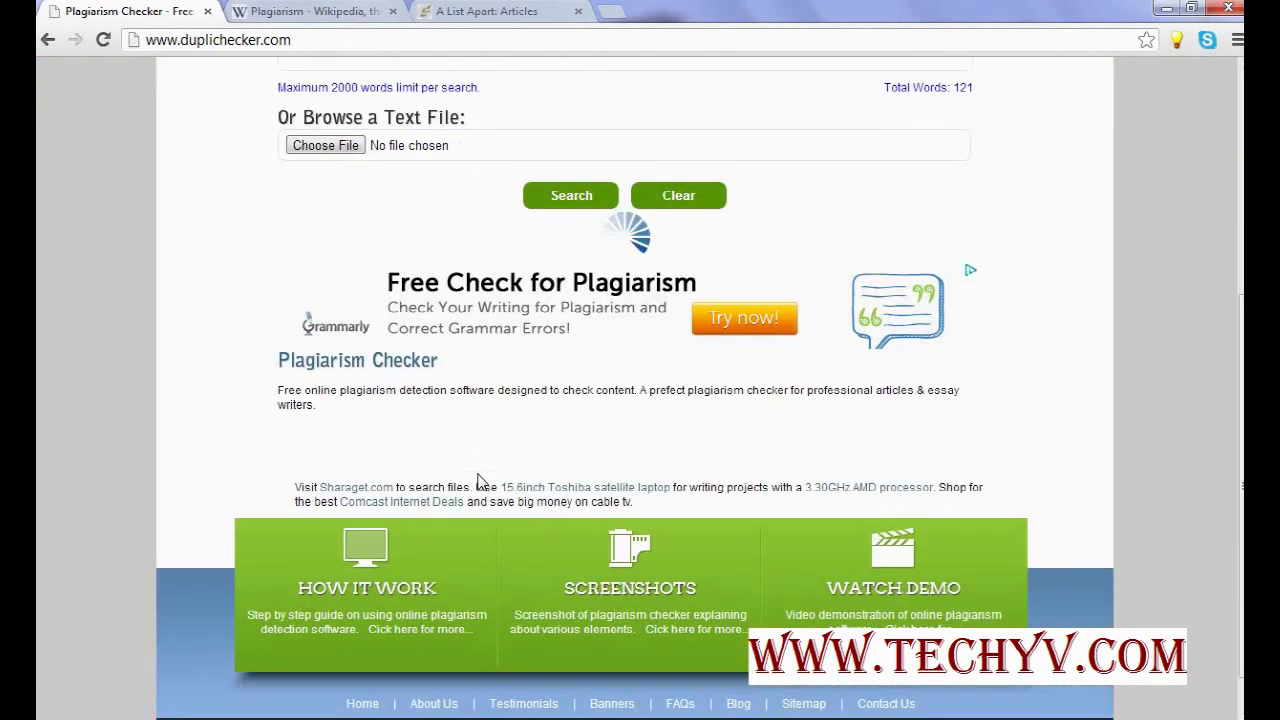
scroll(478, 482, up, 1)
scroll(478, 482, up, 3)
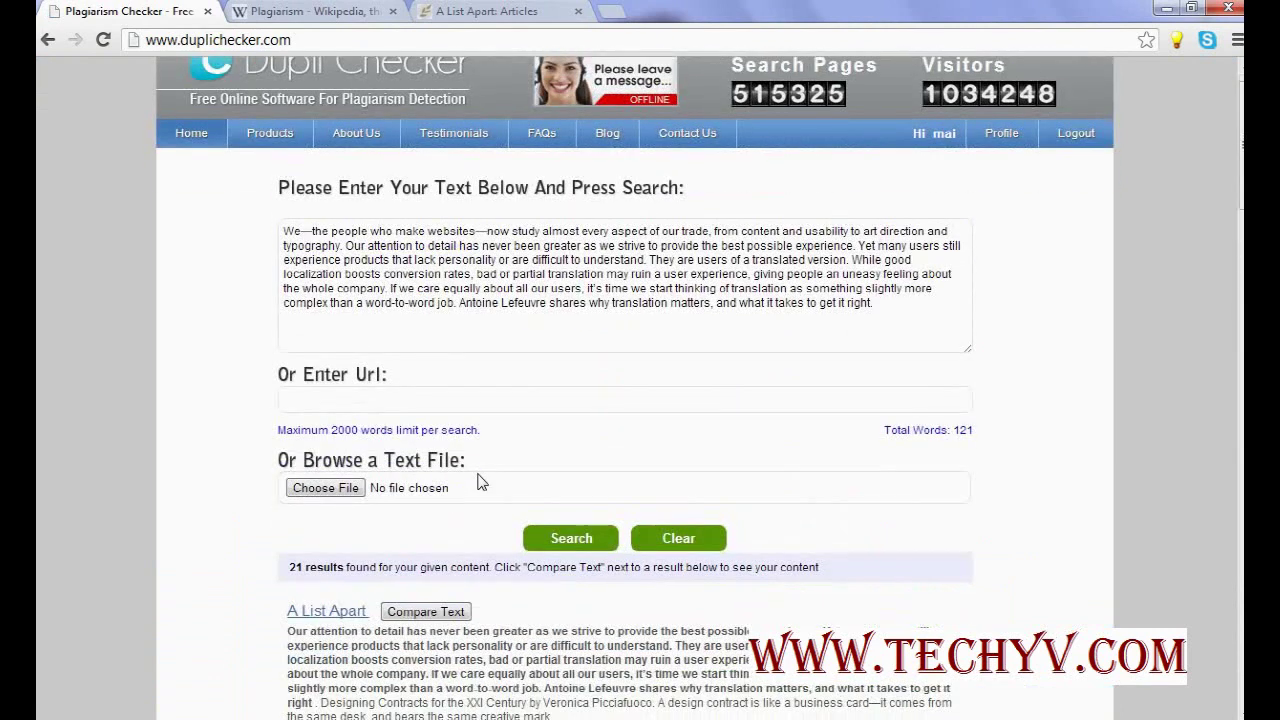
scroll(478, 482, down, 4)
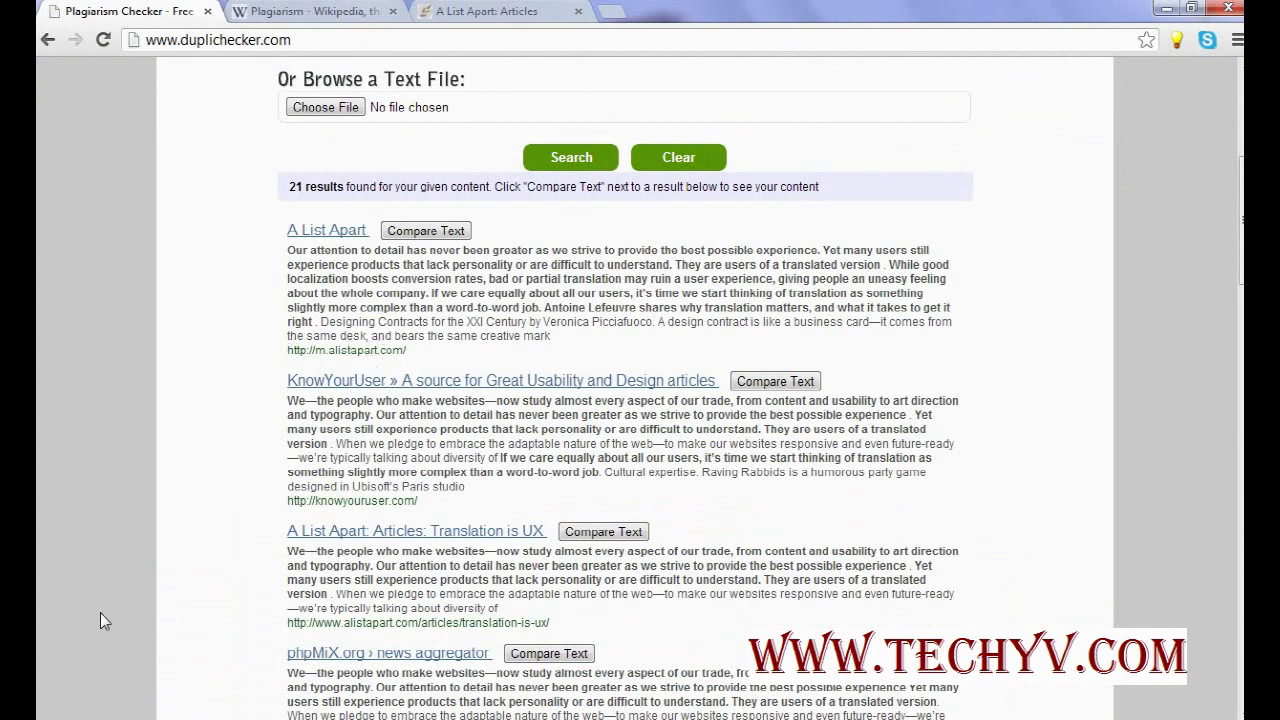
scroll(100, 615, down, 1)
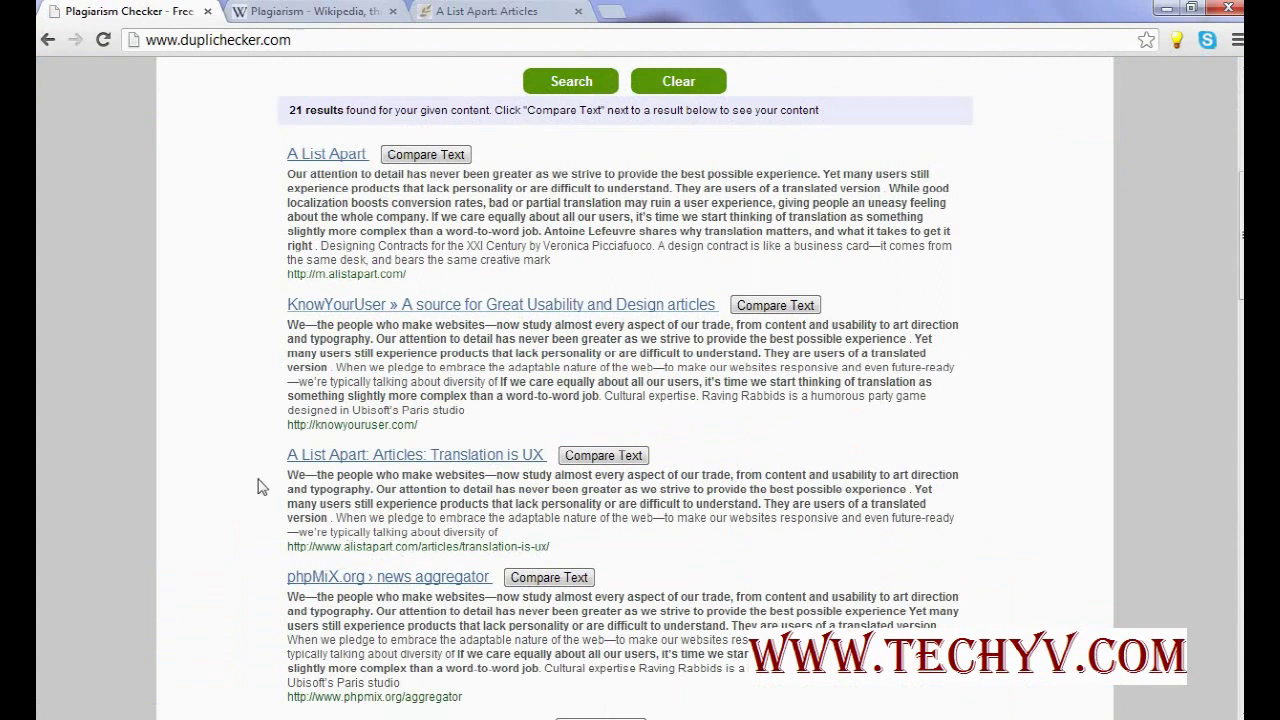
scroll(155, 490, down, 2)
scroll(155, 490, down, 1)
scroll(155, 490, down, 2)
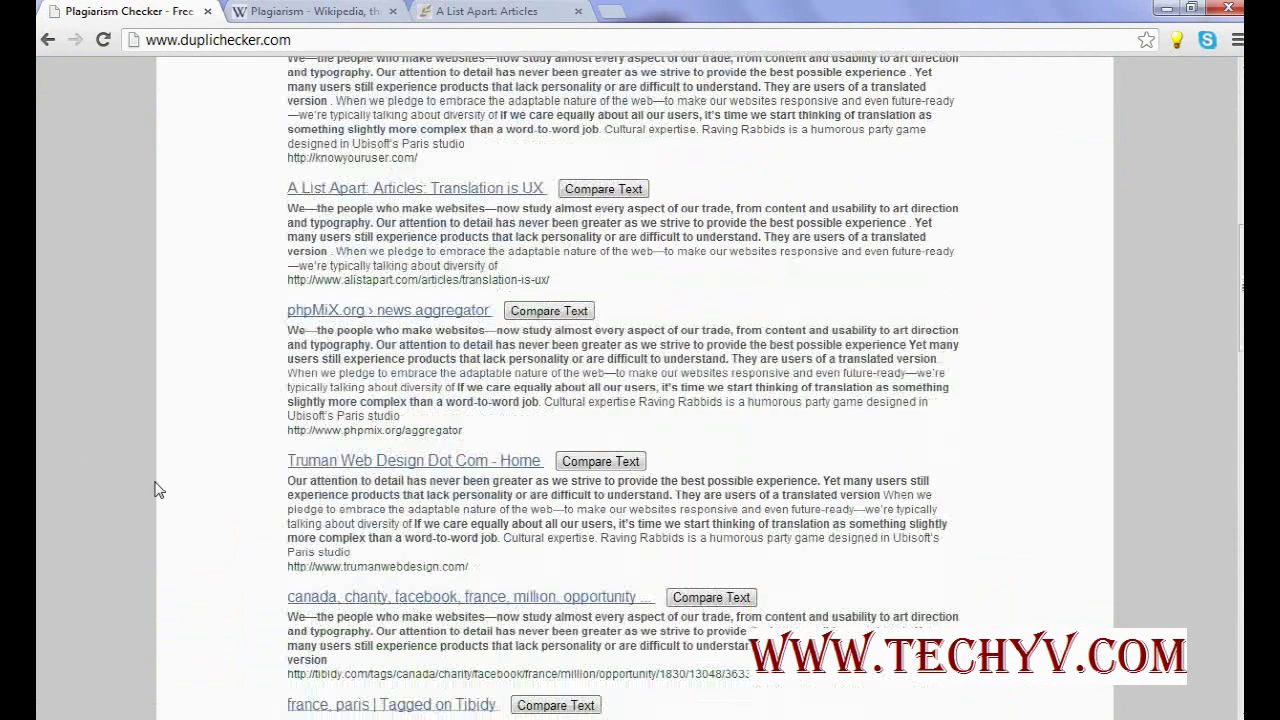
scroll(155, 490, down, 1)
scroll(155, 490, down, 1)
scroll(155, 490, down, 1)
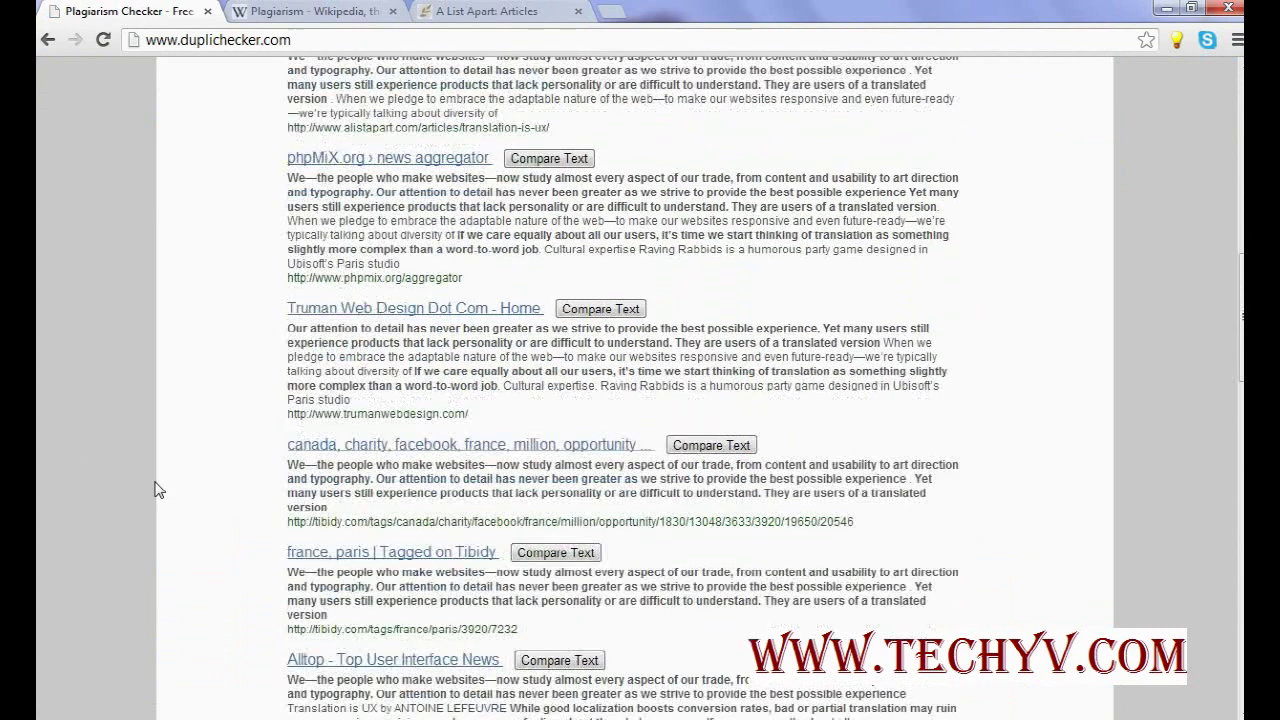
scroll(155, 490, down, 7)
- Compare the A List Apart page with the results list, where A List Apart ranks first
key(Home)
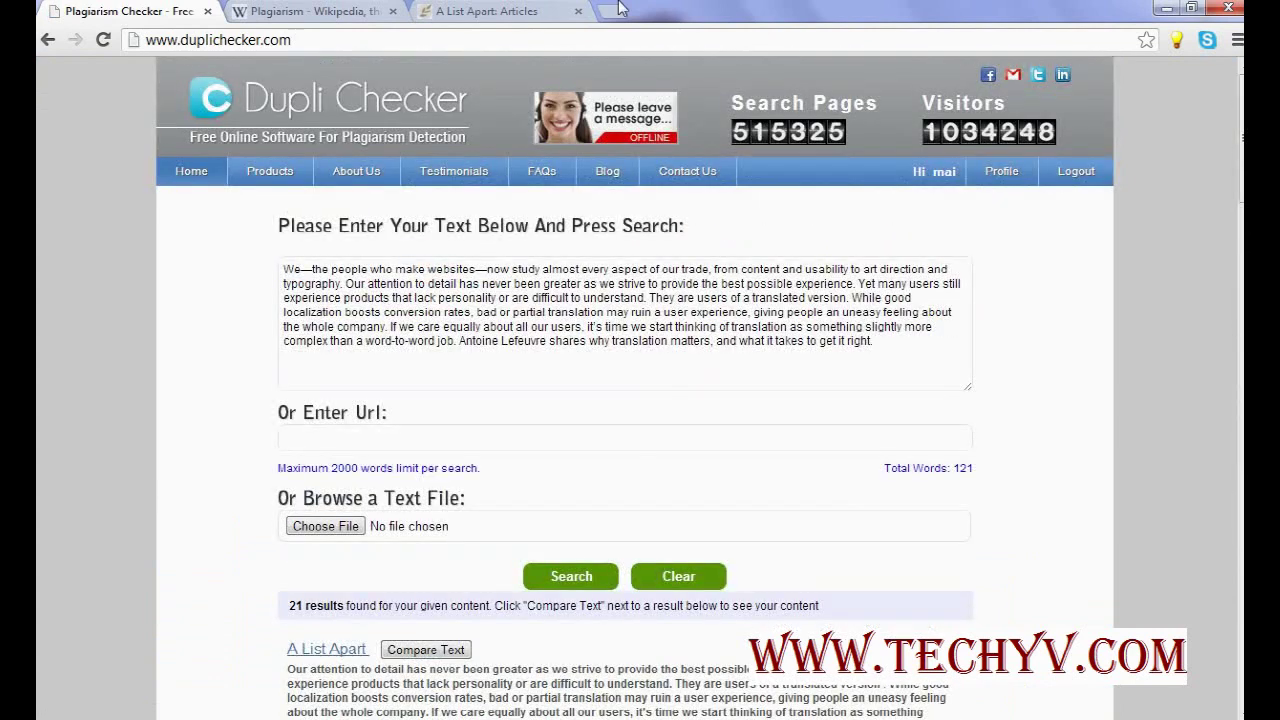
click(500, 12)
click(233, 45)
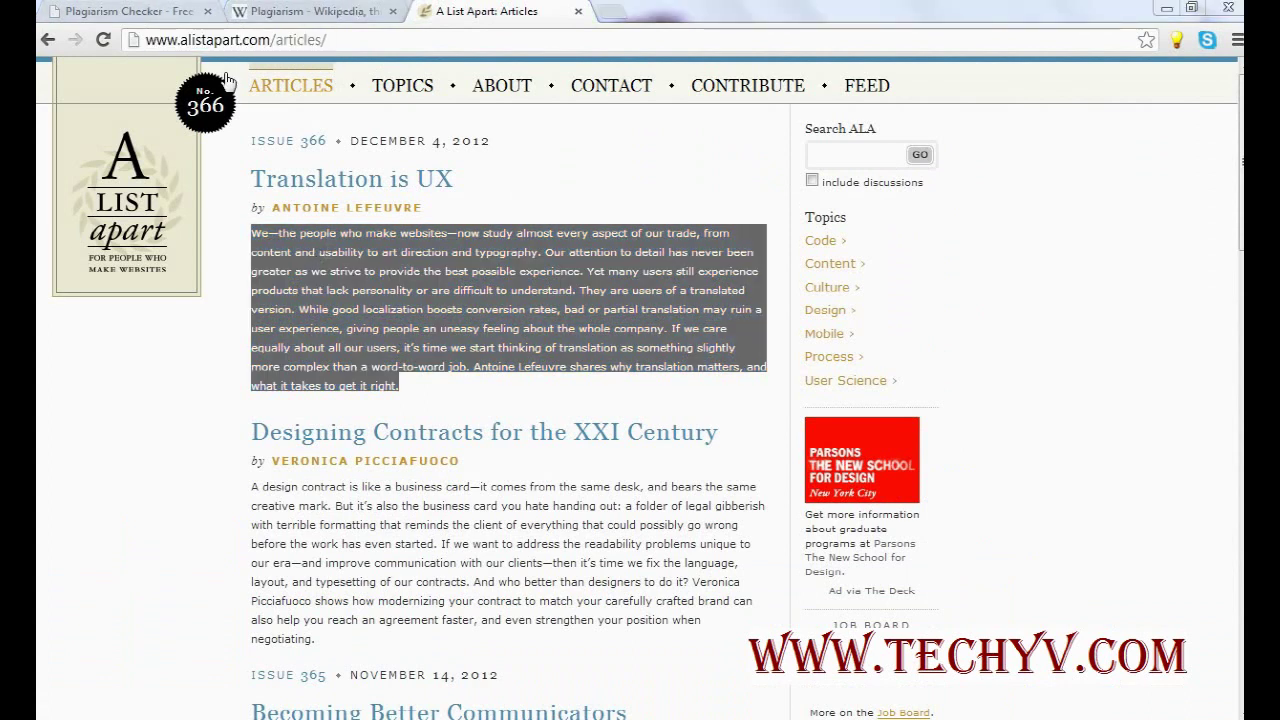
click(157, 14)
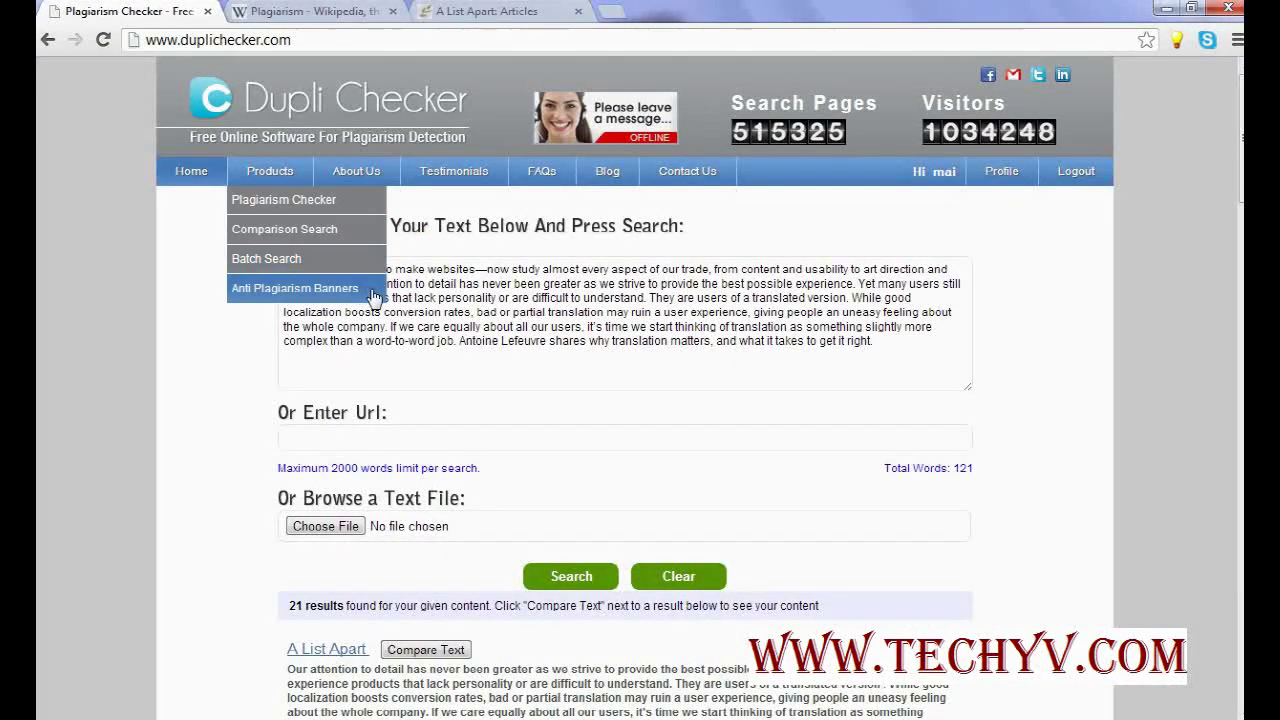
scroll(140, 507, down, 1)
scroll(140, 507, down, 2)
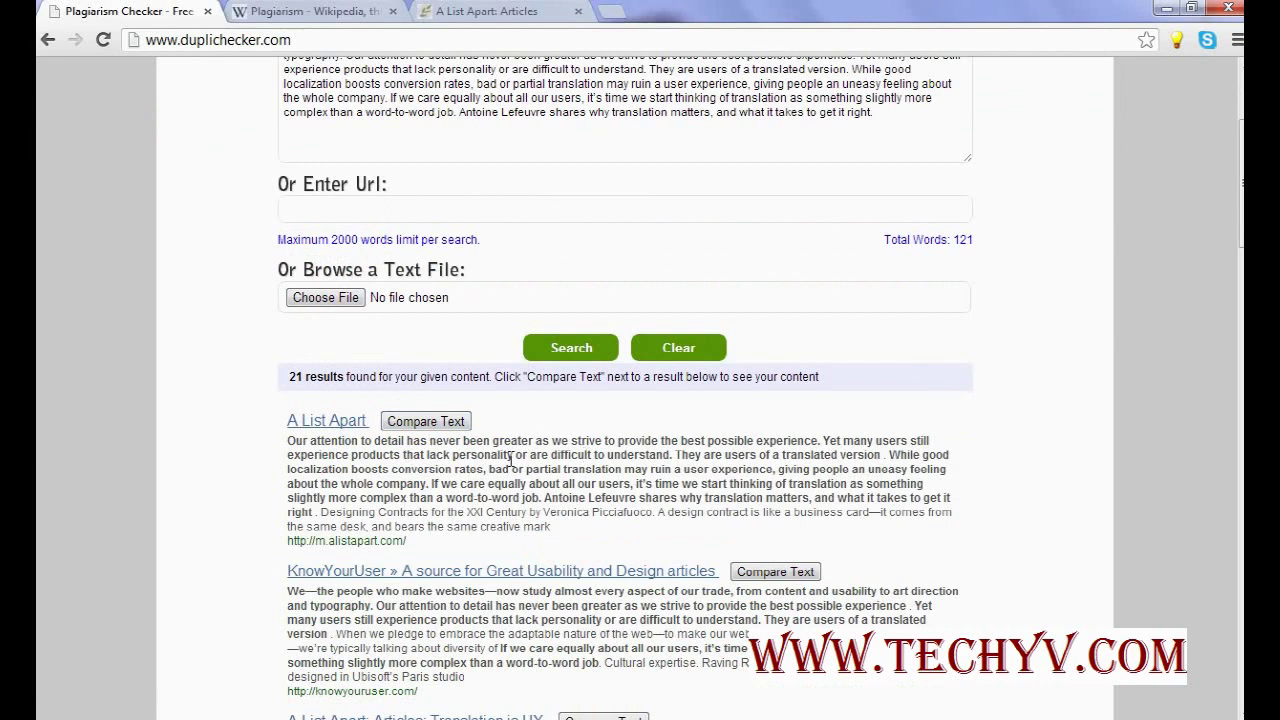
scroll(588, 458, up, 2)
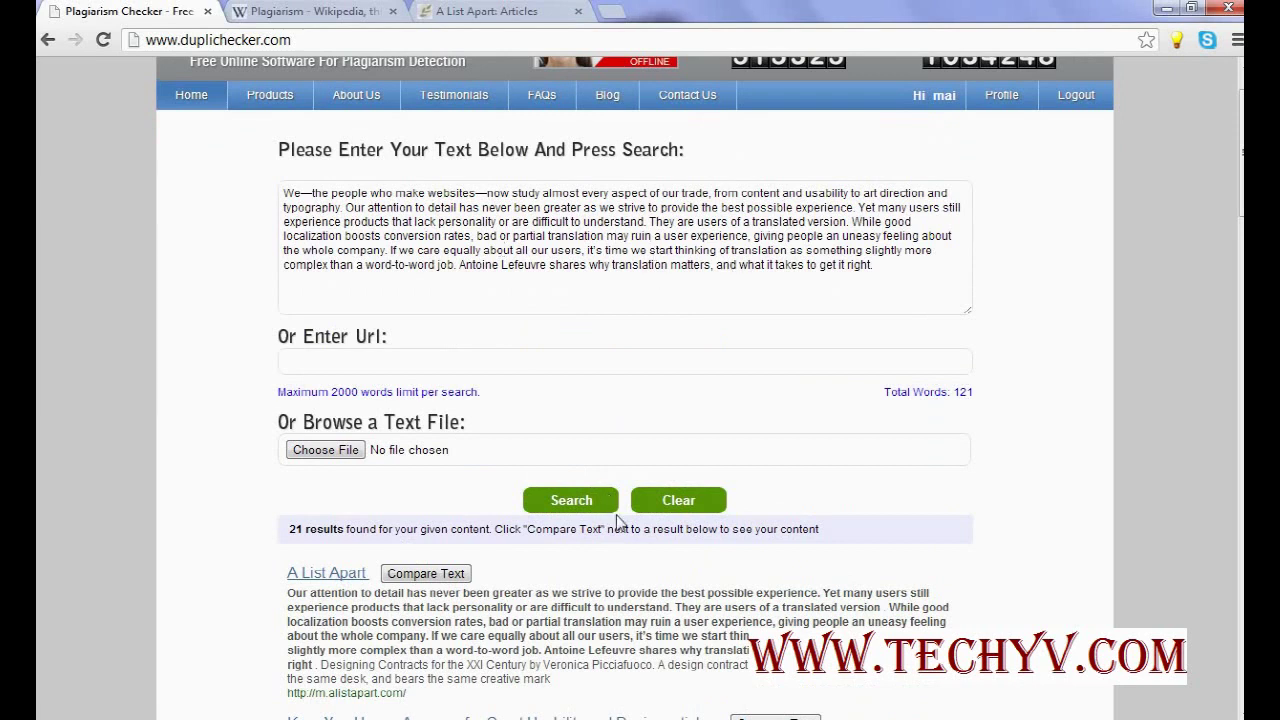
- Clear the pasted paragraph, focus the Url field, and bring up the A List Apart articles page
click(672, 506)
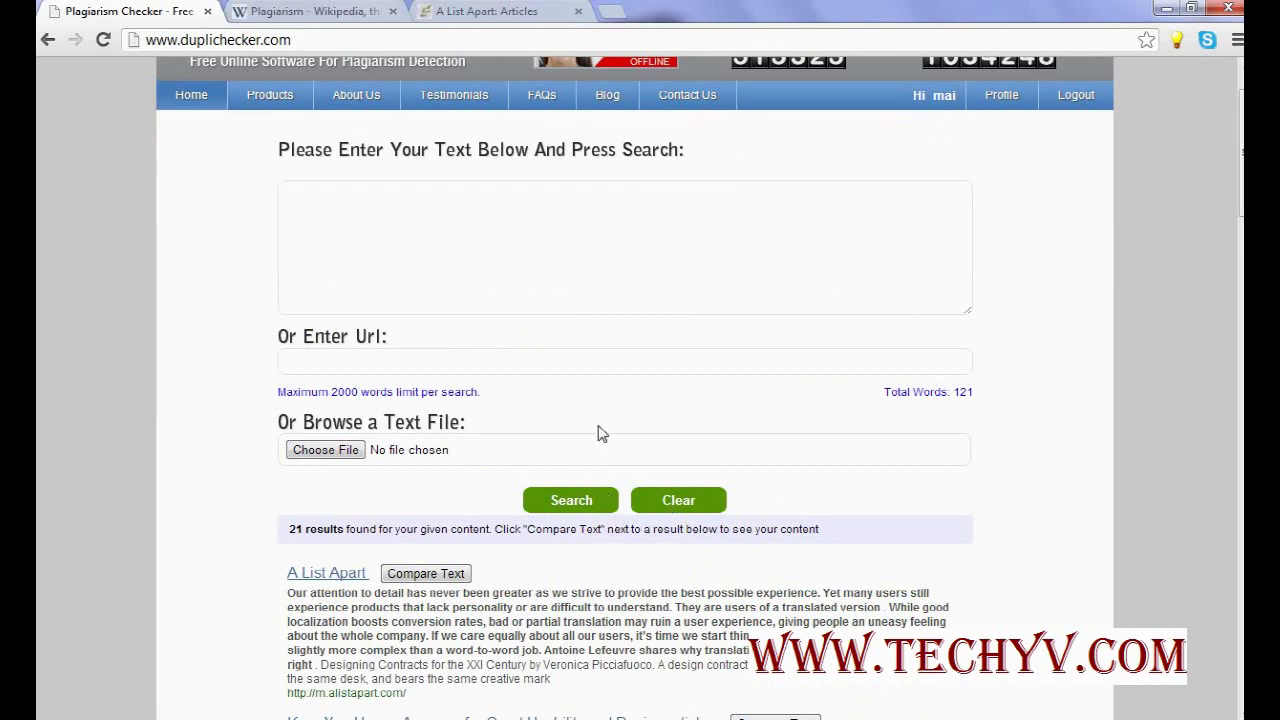
click(436, 360)
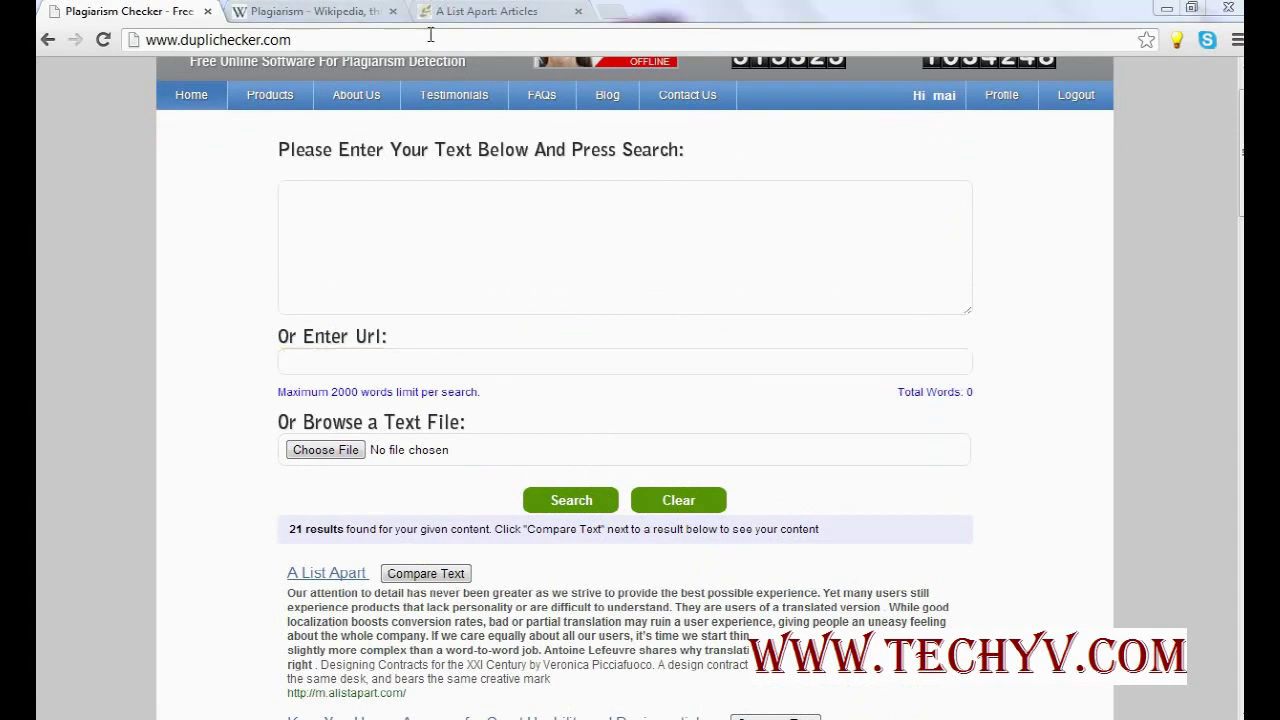
click(491, 14)
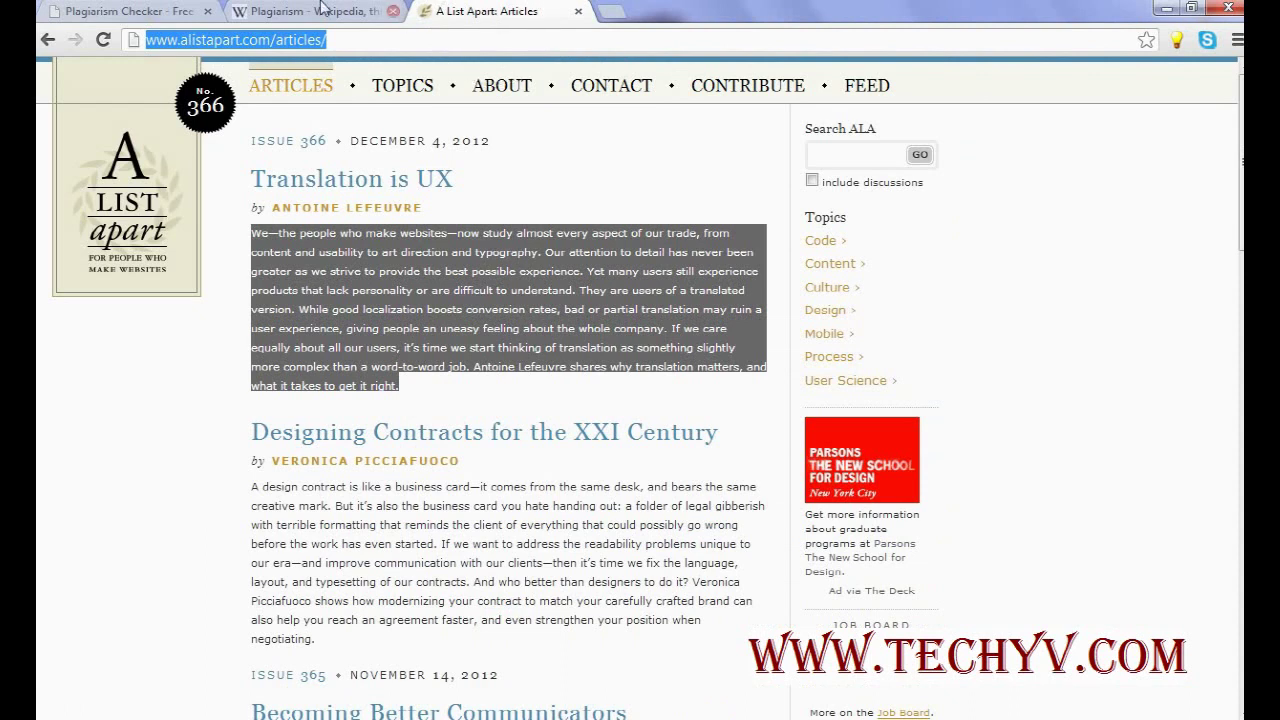
key(Tab)
key(Tab)
click(160, 8)
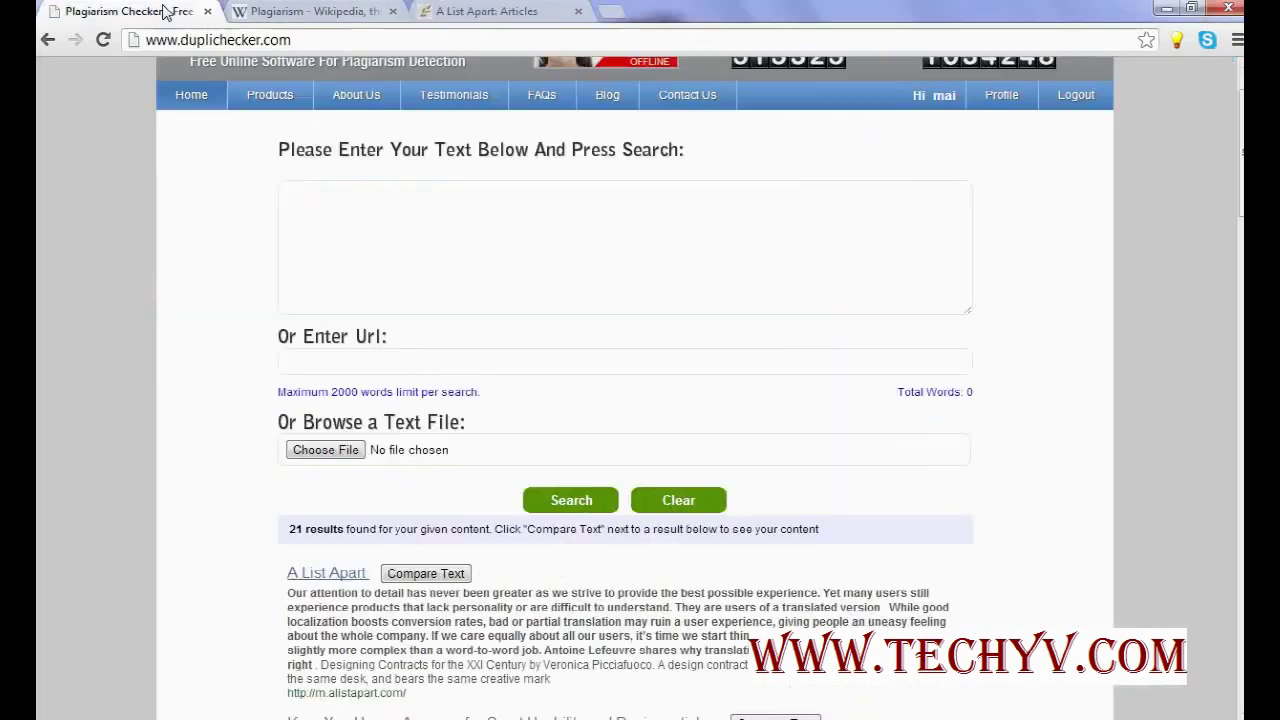
text(http://www.alistapart.com/articles/)
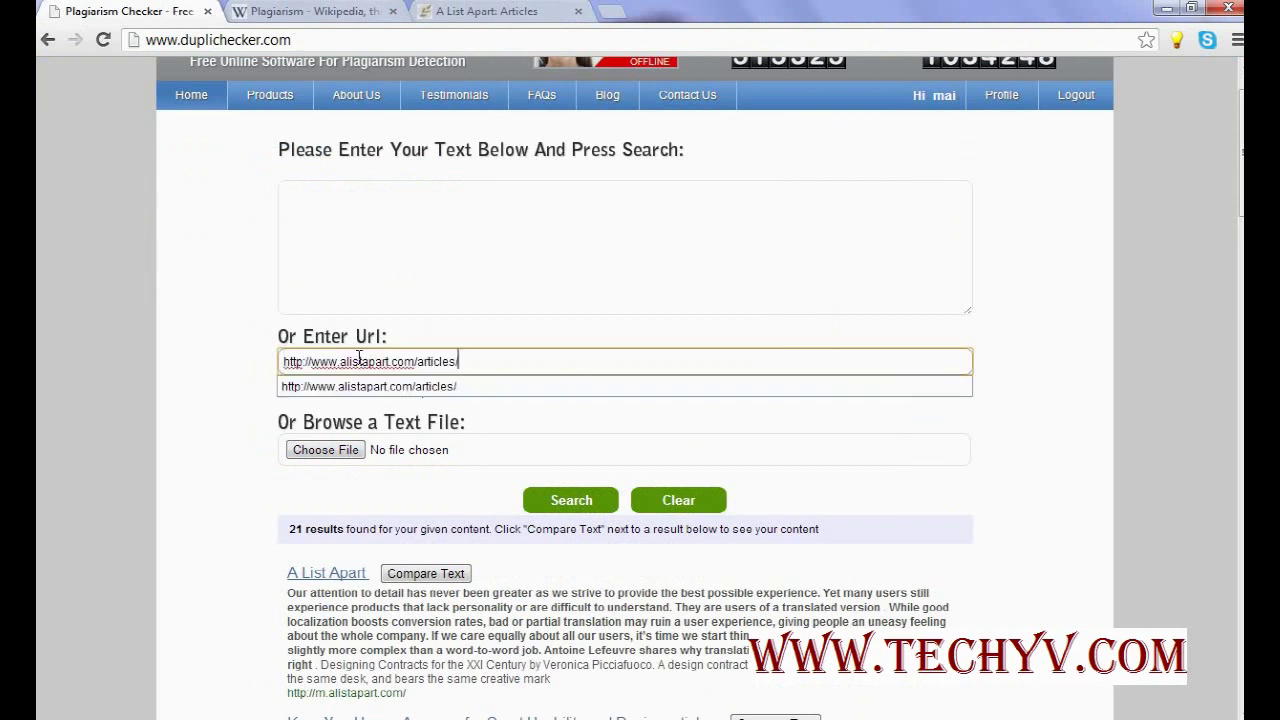
click(265, 477)
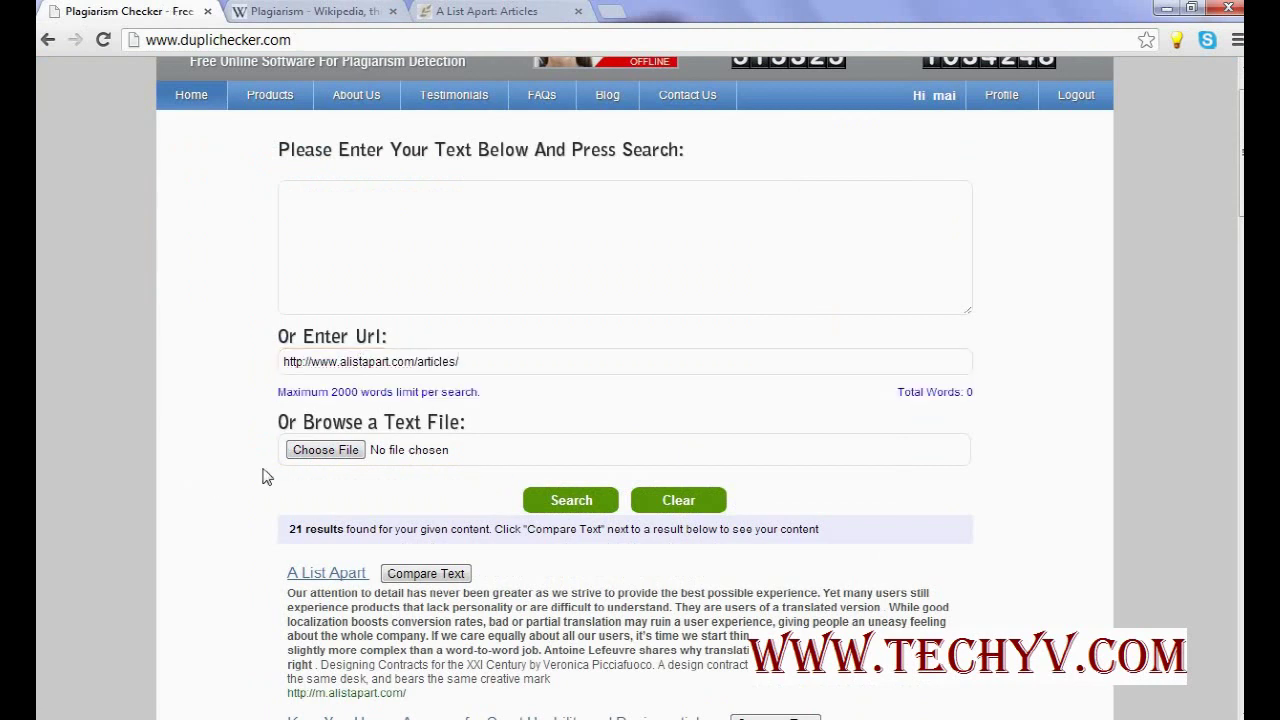
click(575, 502)
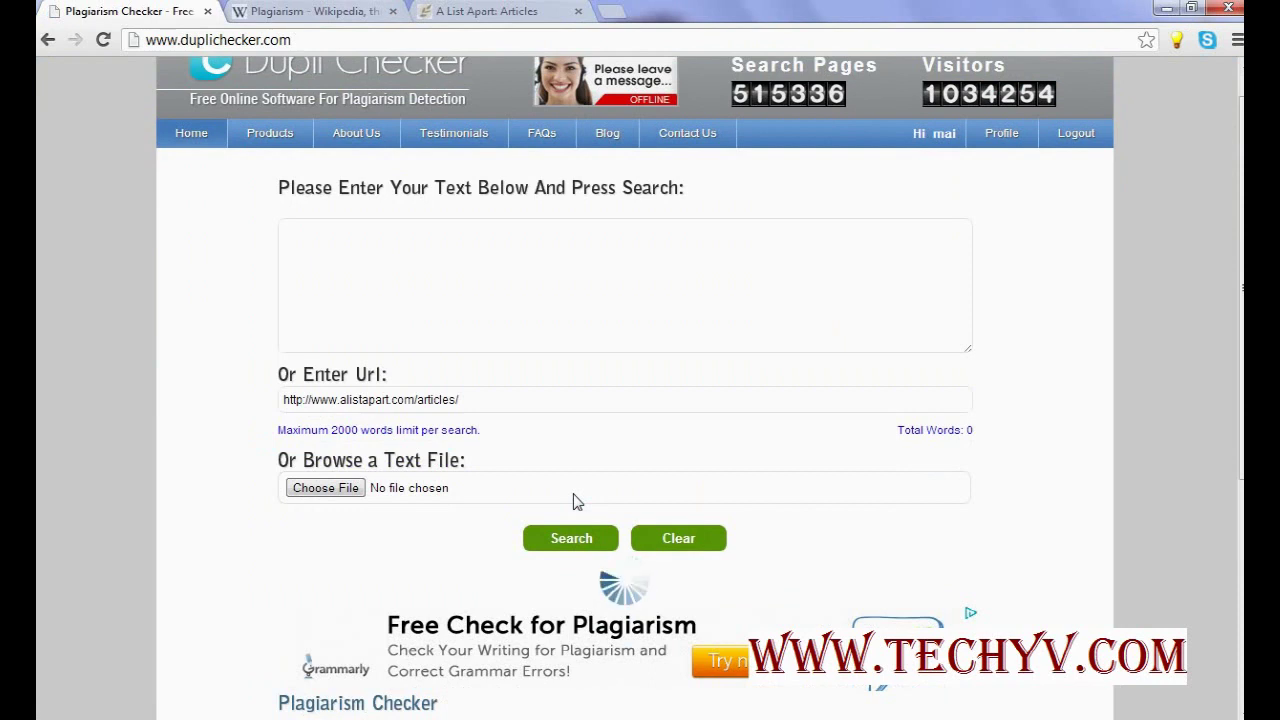
- Scroll through the 106 matching results, then return to the URL entry
scroll(575, 500, down, 2)
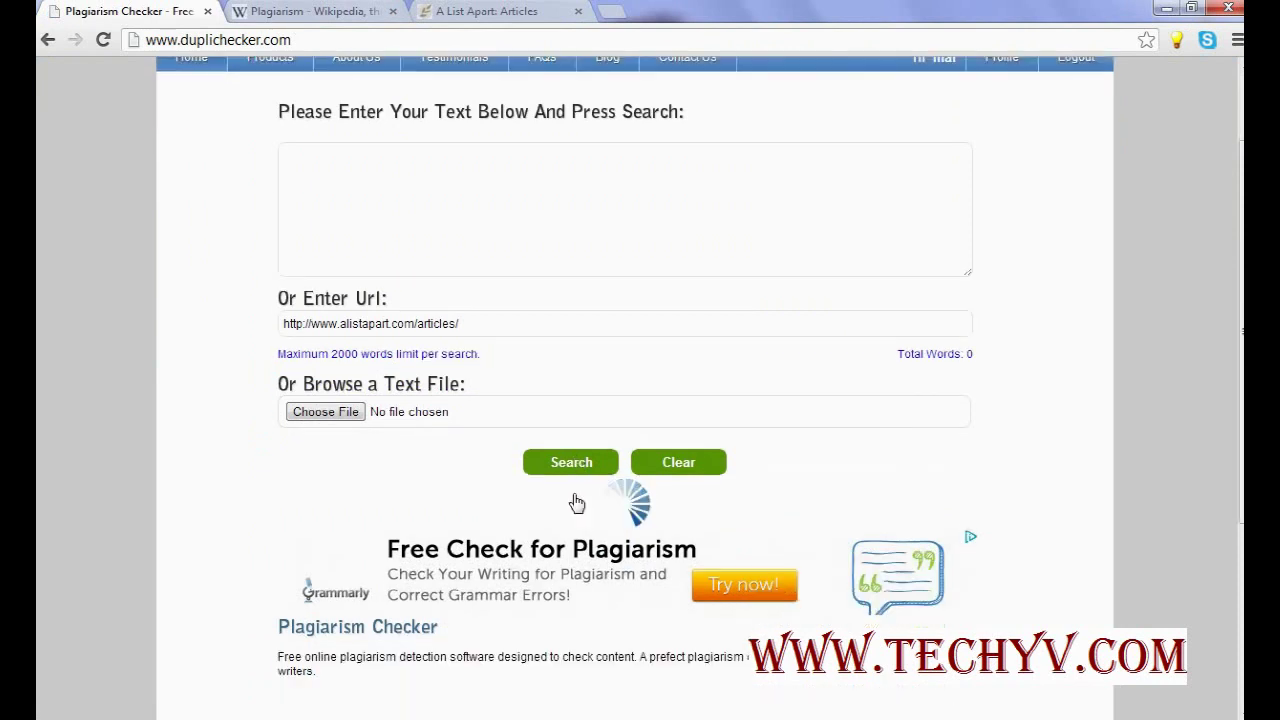
scroll(575, 500, up, 2)
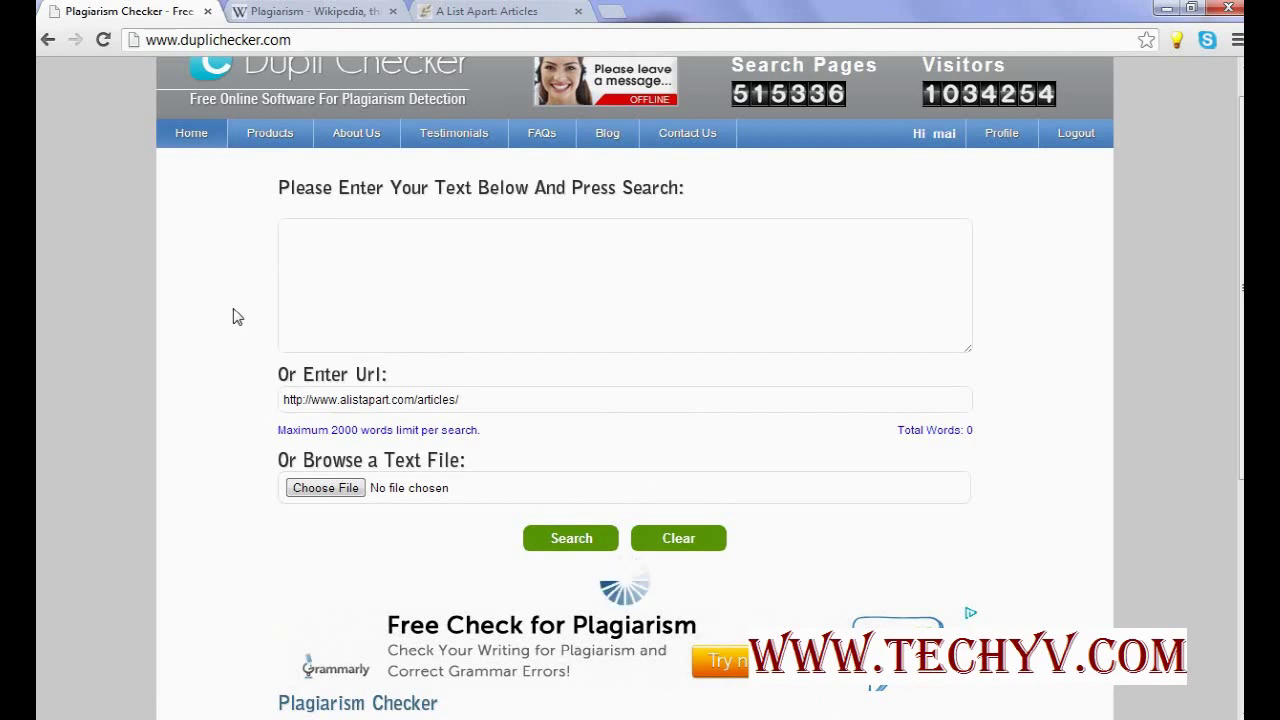
scroll(237, 317, down, 1)
scroll(237, 317, down, 3)
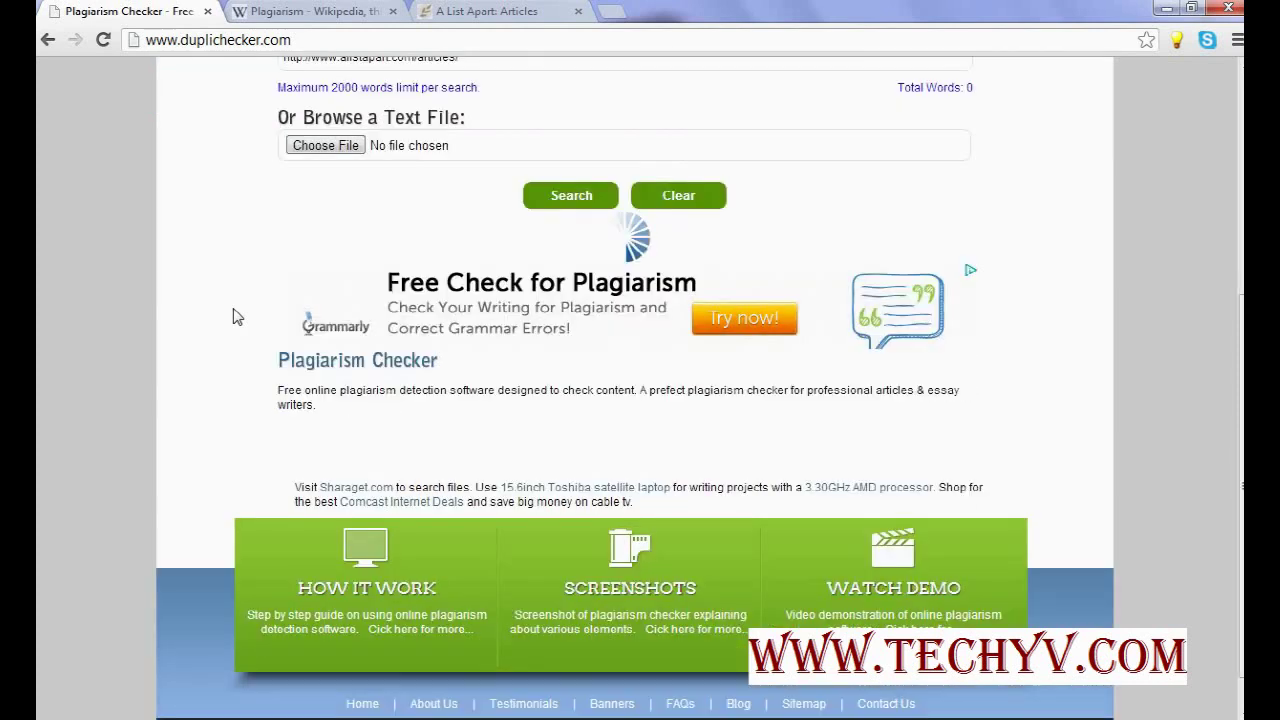
scroll(237, 317, up, 1)
scroll(237, 317, up, 1)
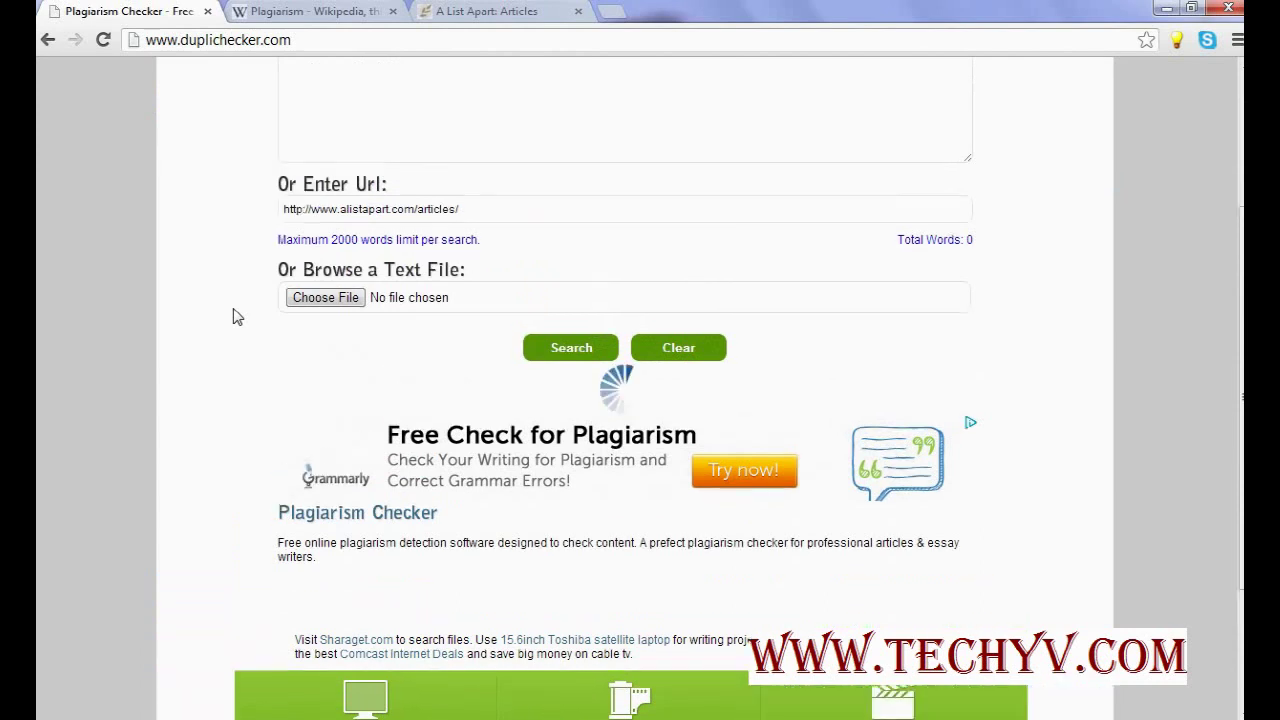
scroll(237, 317, up, 1)
scroll(237, 317, up, 1)
scroll(237, 317, up, 1)
scroll(237, 317, up, 1)
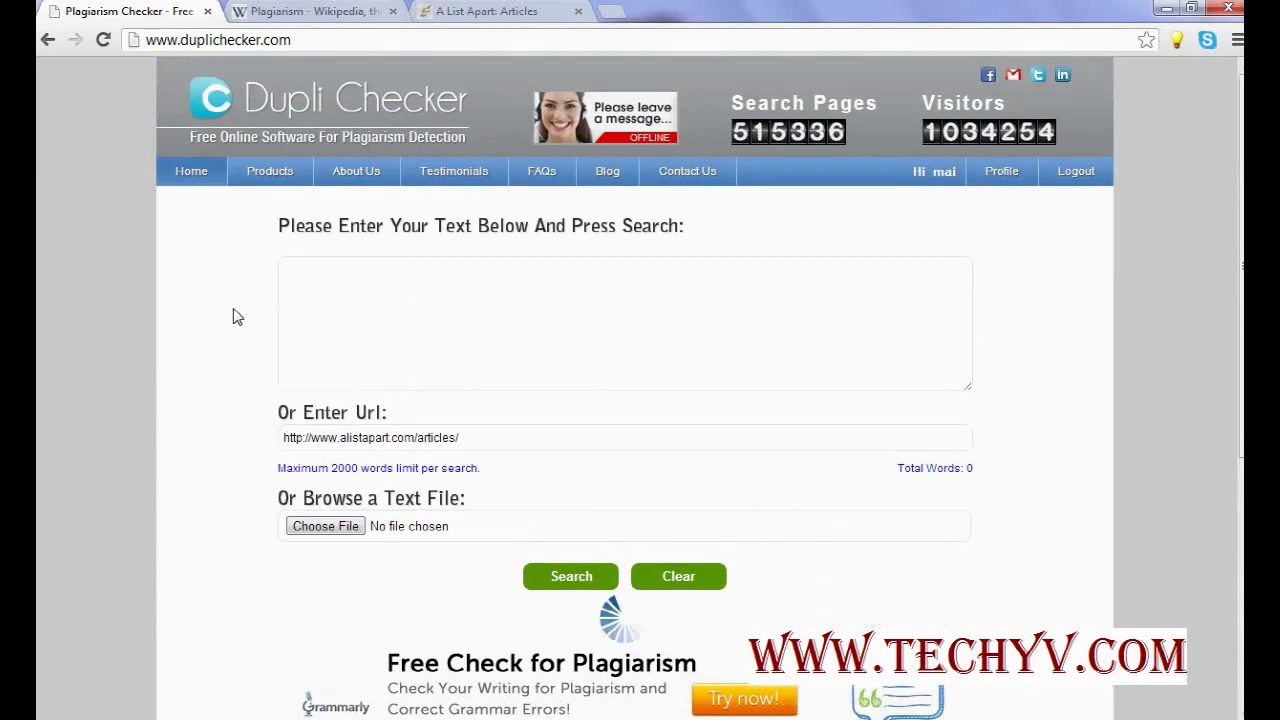
scroll(237, 317, down, 1)
scroll(237, 317, down, 2)
scroll(237, 317, up, 1)
scroll(237, 317, up, 1)
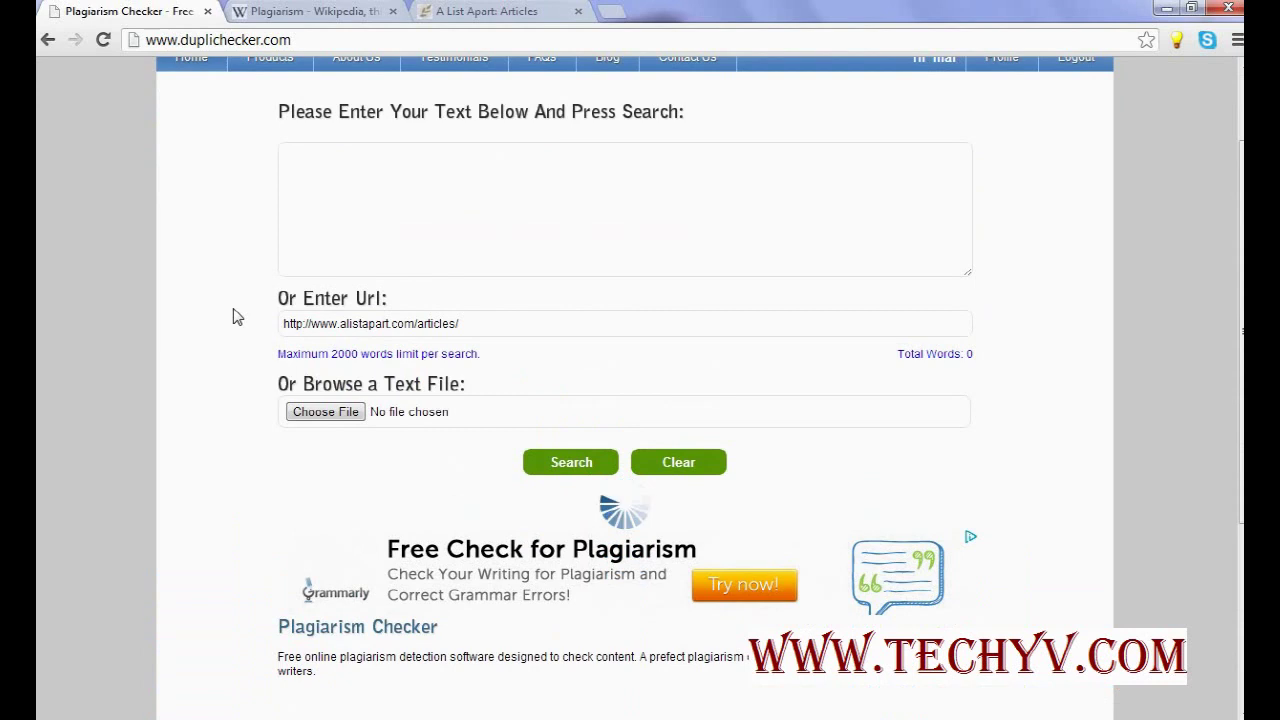
click(475, 324)
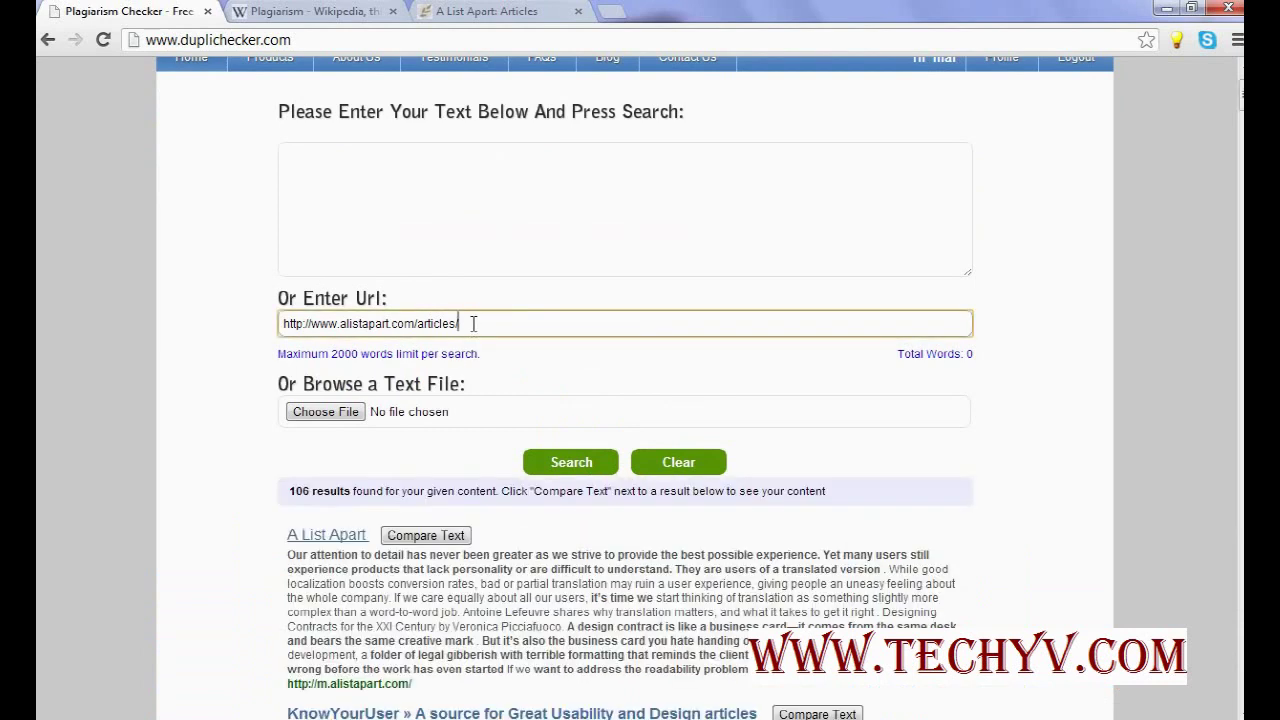
key(Down)
key(Down)
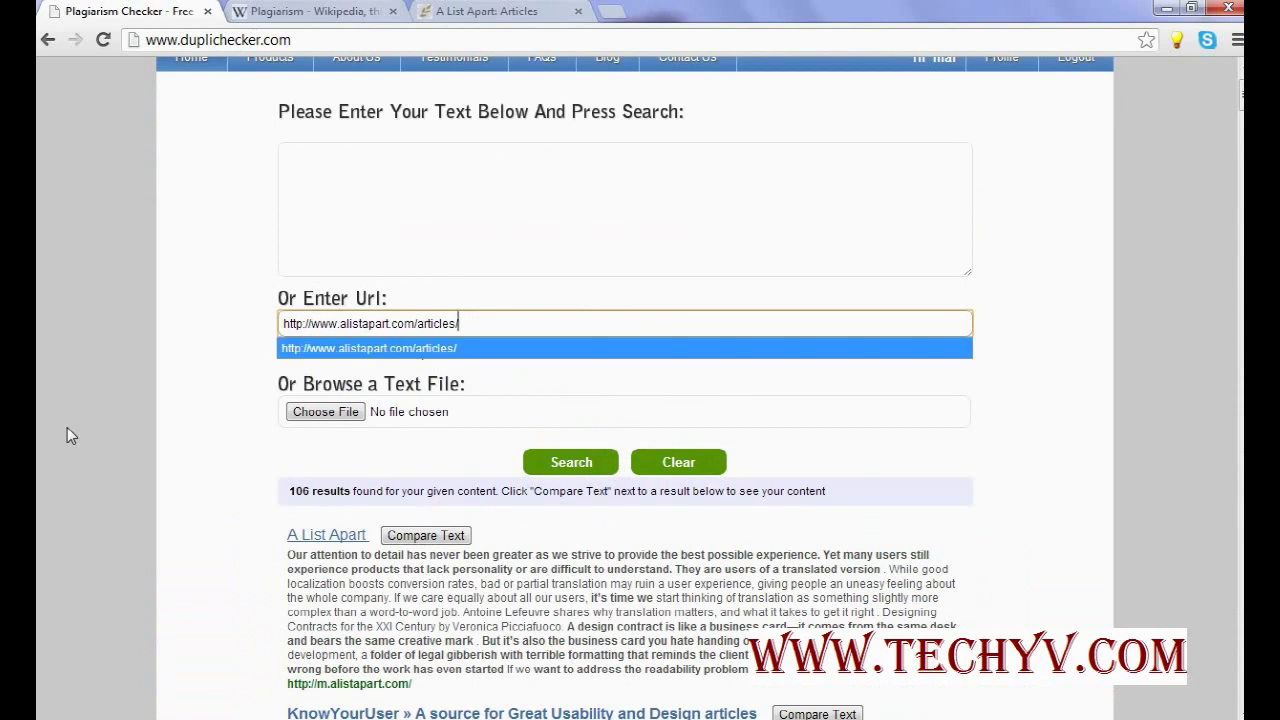
click(67, 430)
scroll(67, 430, down, 3)
scroll(403, 350, down, 1)
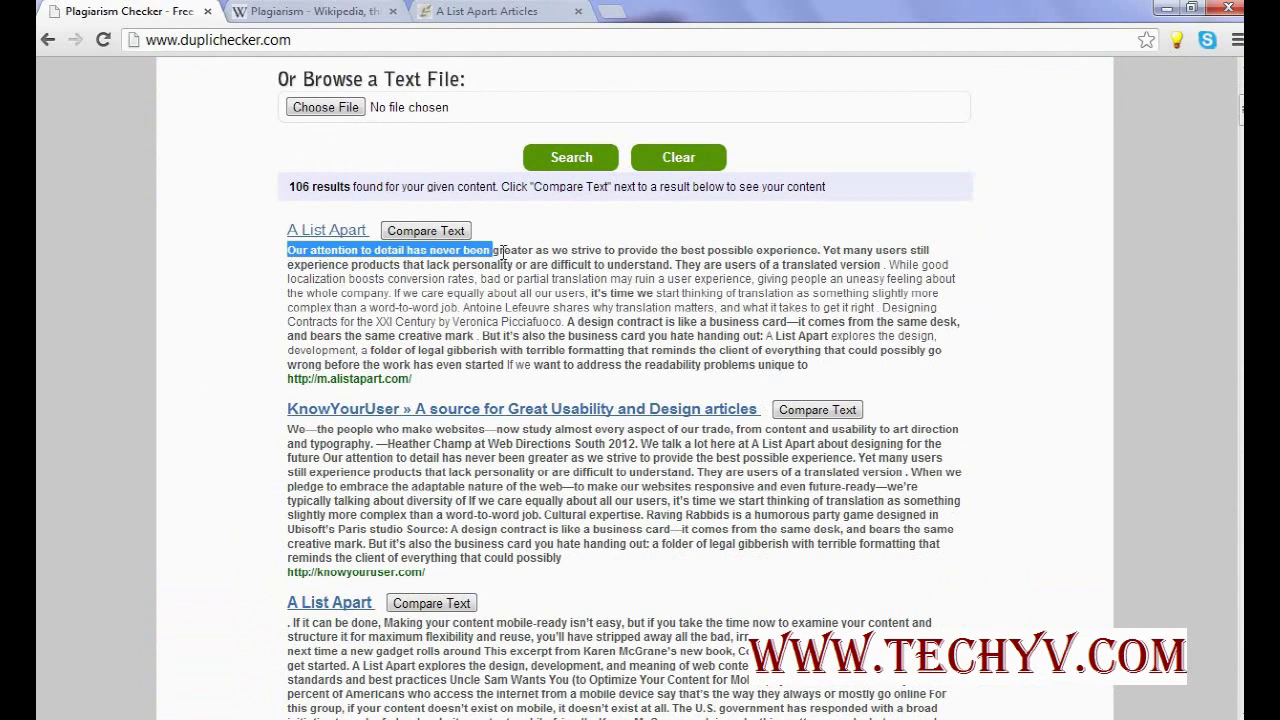
drag(290, 255, 527, 266)
mouse_move(289, 252)
mouse_down()
mouse_move(848, 283)
mouse_move(877, 268)
mouse_up()
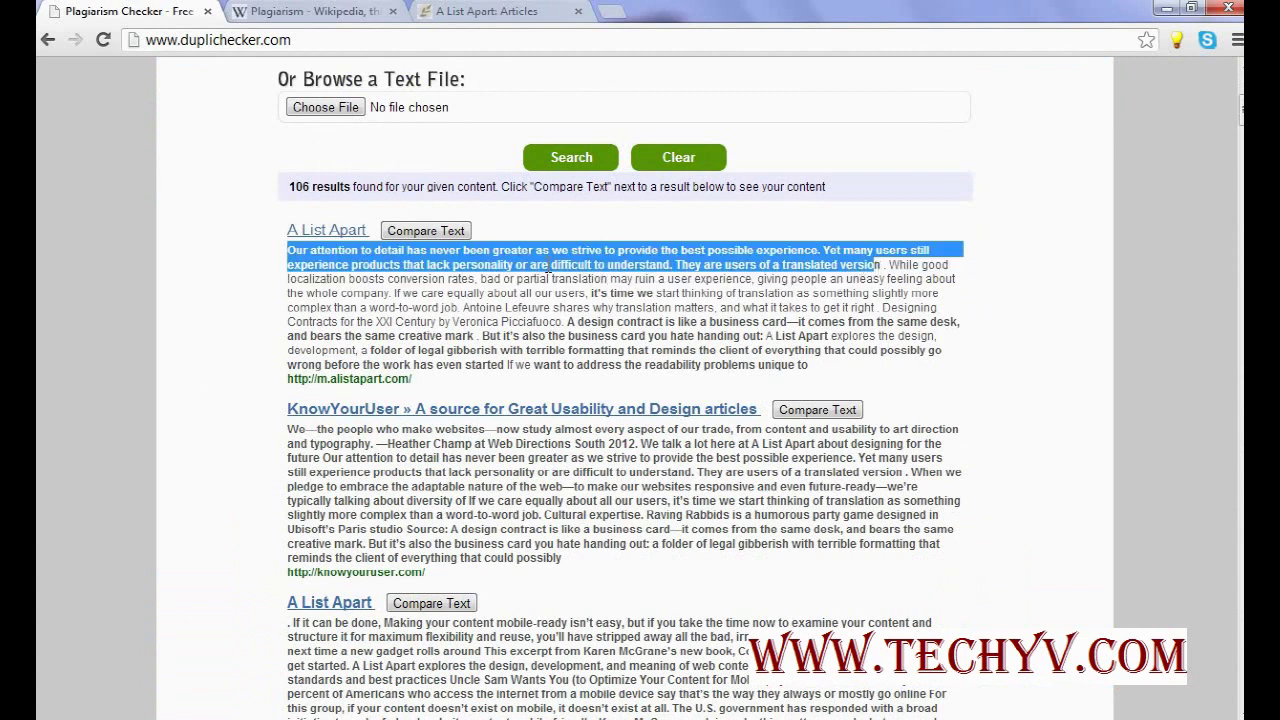
click(98, 346)
scroll(98, 346, down, 2)
scroll(98, 346, down, 1)
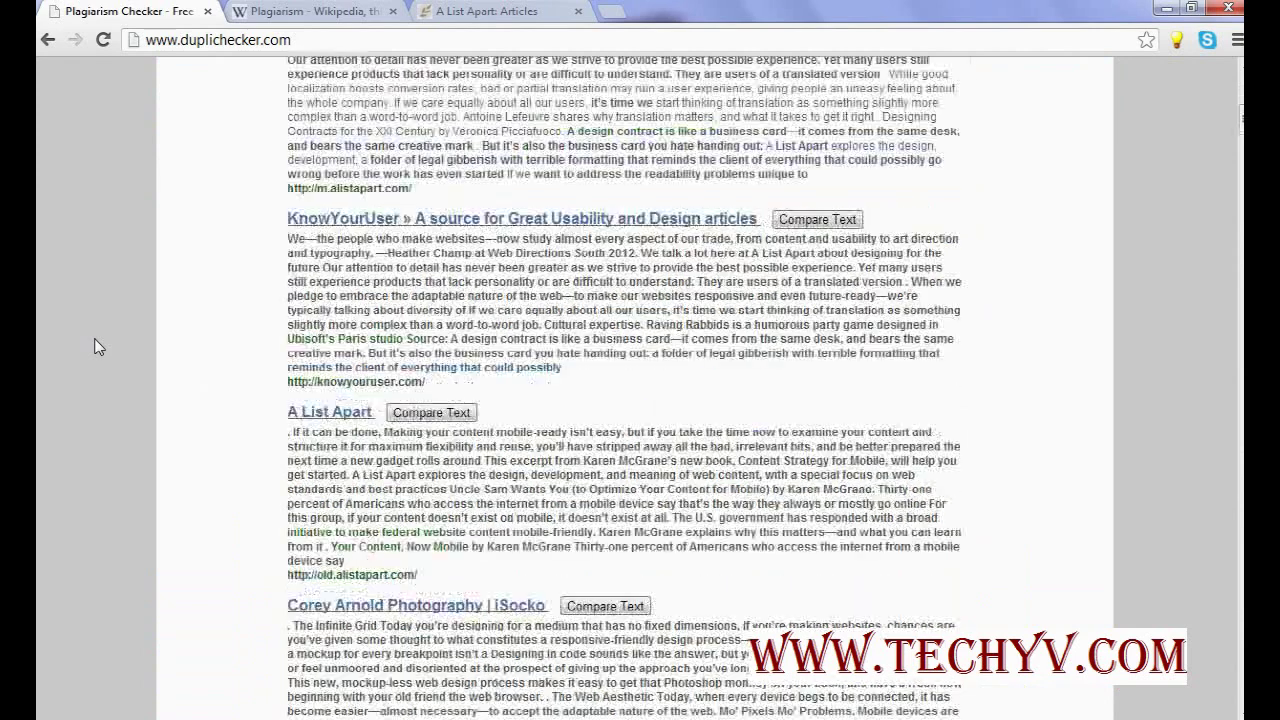
scroll(240, 317, down, 1)
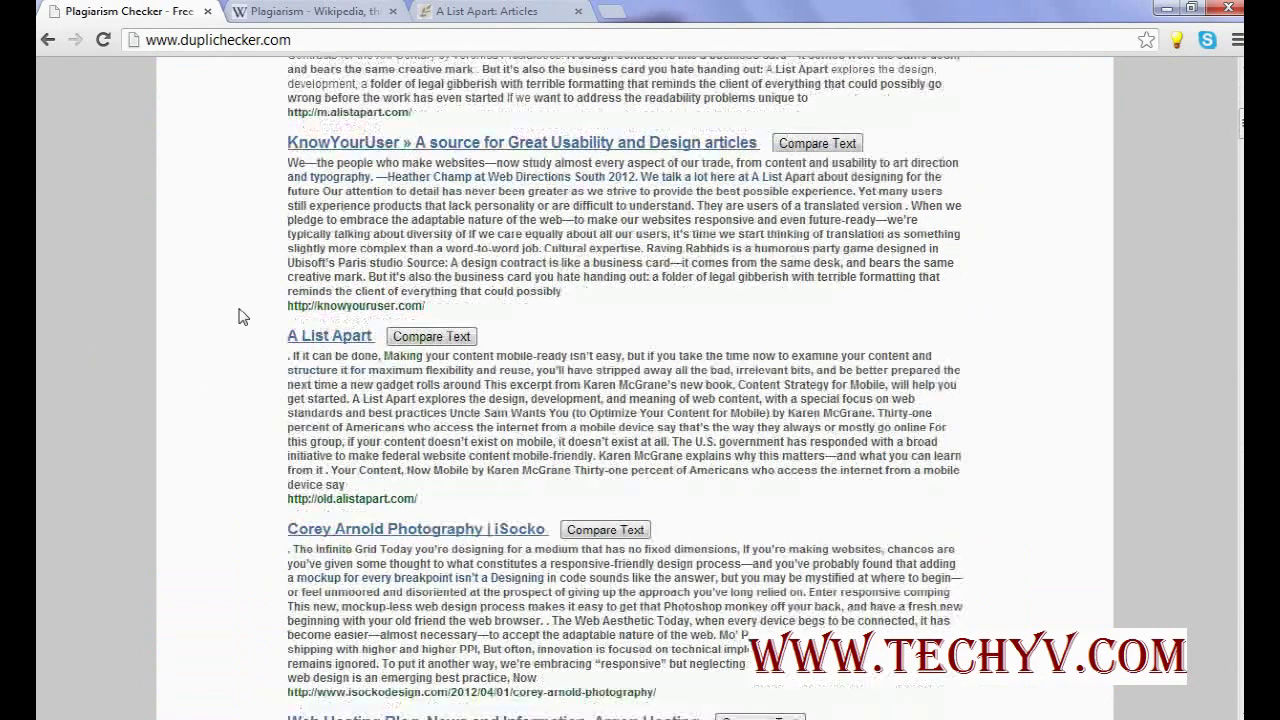
scroll(340, 322, down, 2)
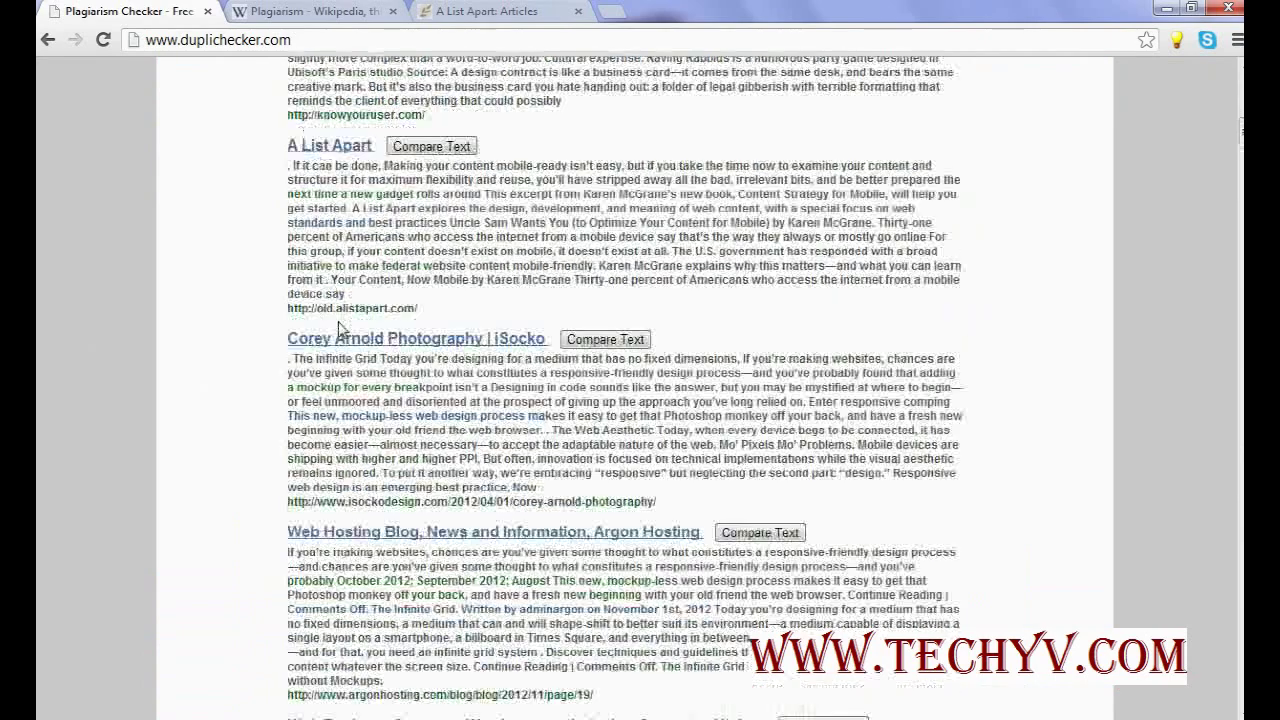
scroll(340, 322, down, 1)
scroll(340, 322, down, 2)
scroll(340, 322, down, 1)
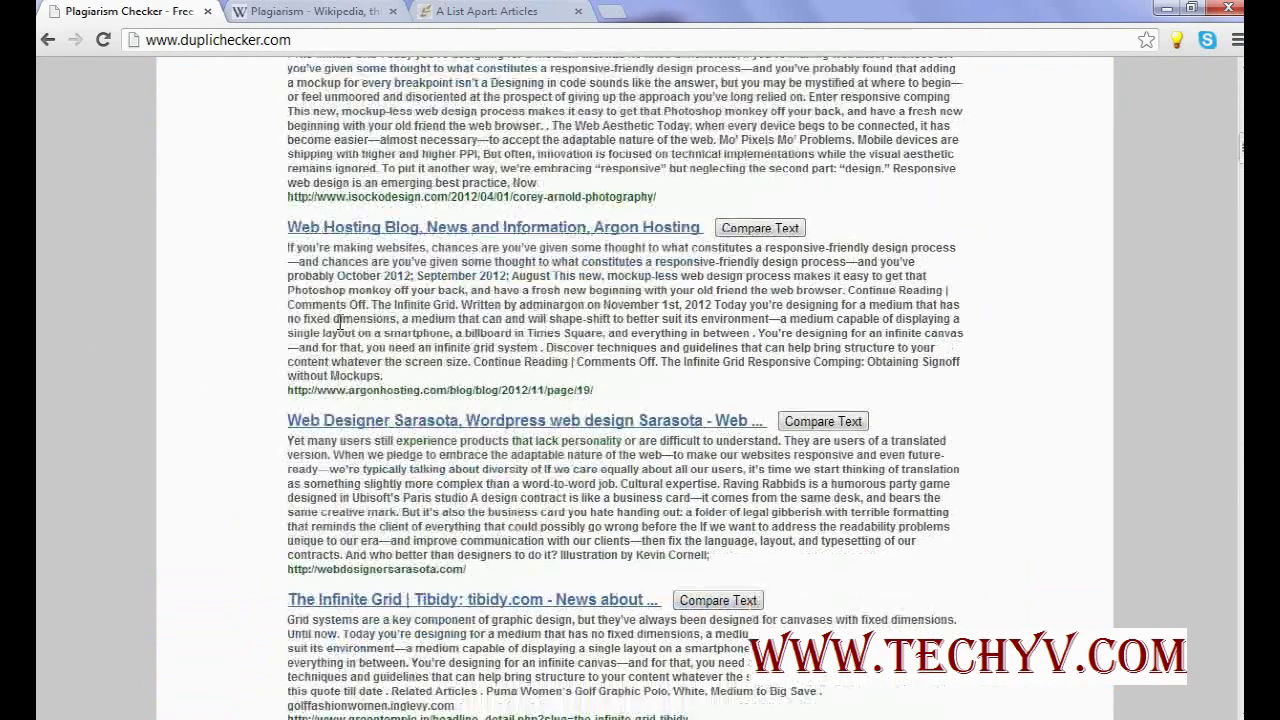
scroll(340, 322, down, 4)
scroll(340, 322, down, 6)
scroll(340, 322, down, 1)
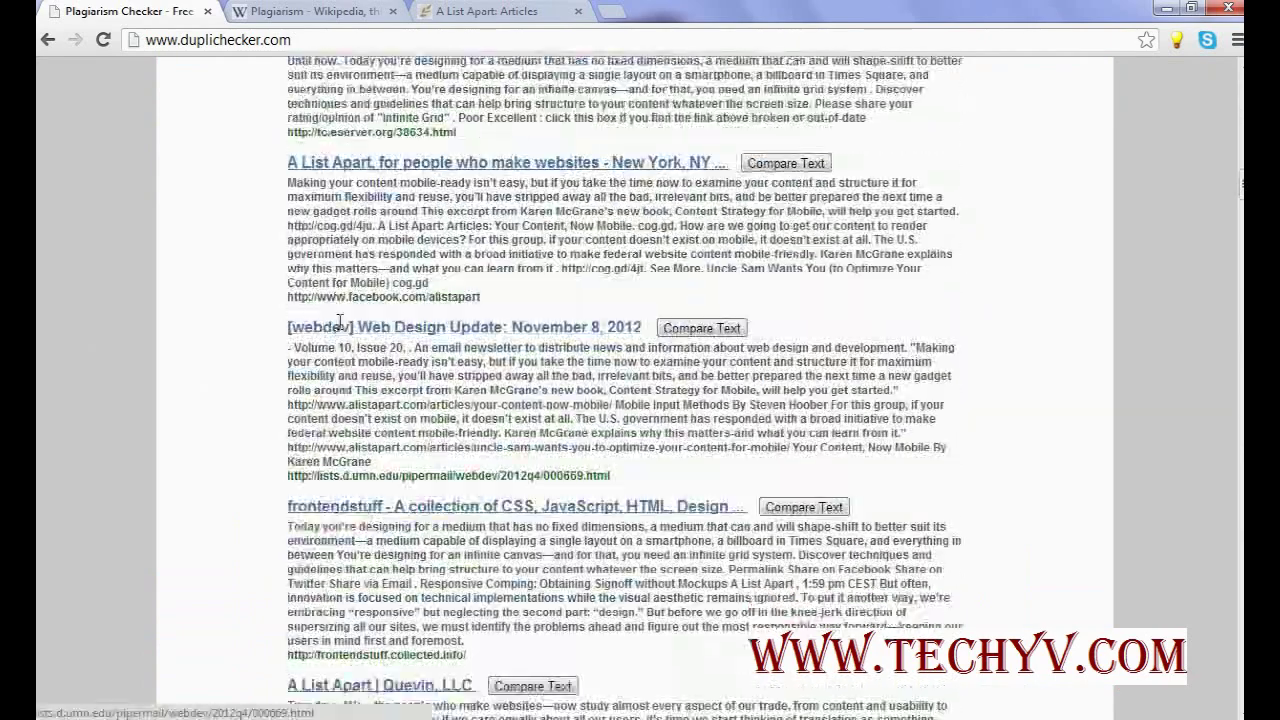
scroll(340, 322, down, 2)
scroll(340, 322, down, 1)
scroll(340, 322, down, 1)
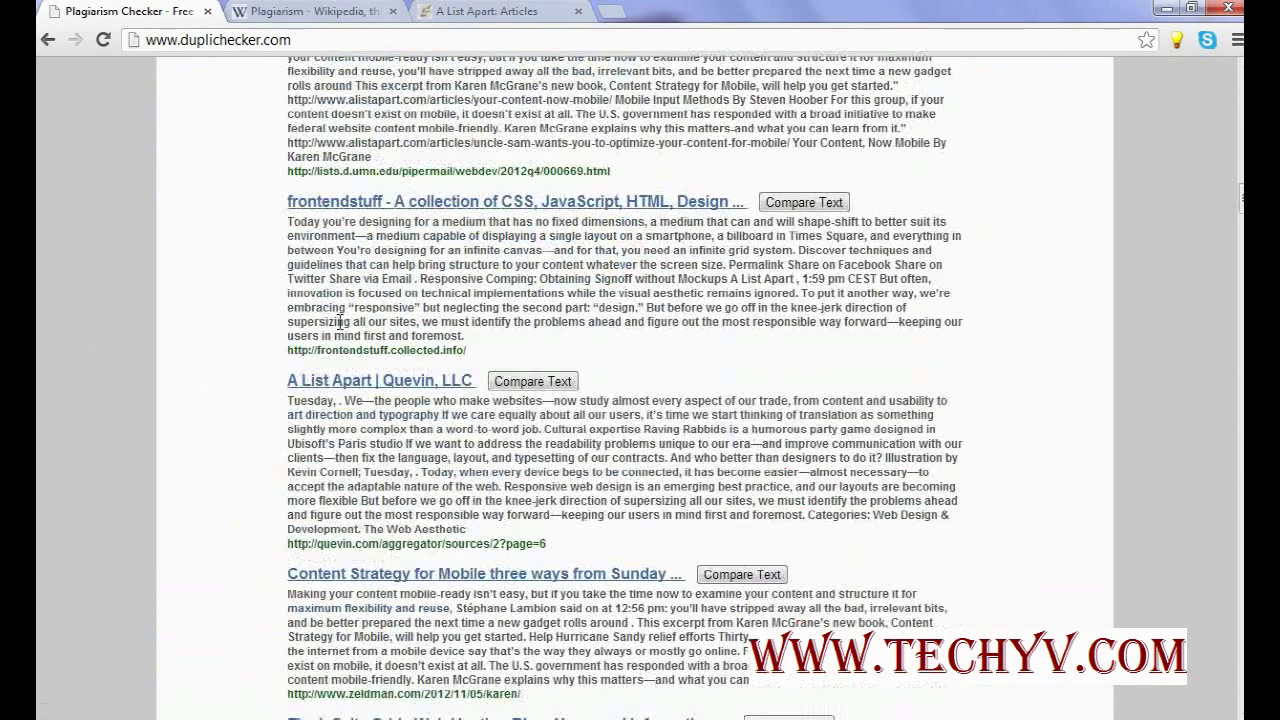
scroll(340, 322, down, 2)
scroll(340, 322, down, 3)
scroll(340, 322, down, 1)
scroll(340, 322, down, 1)
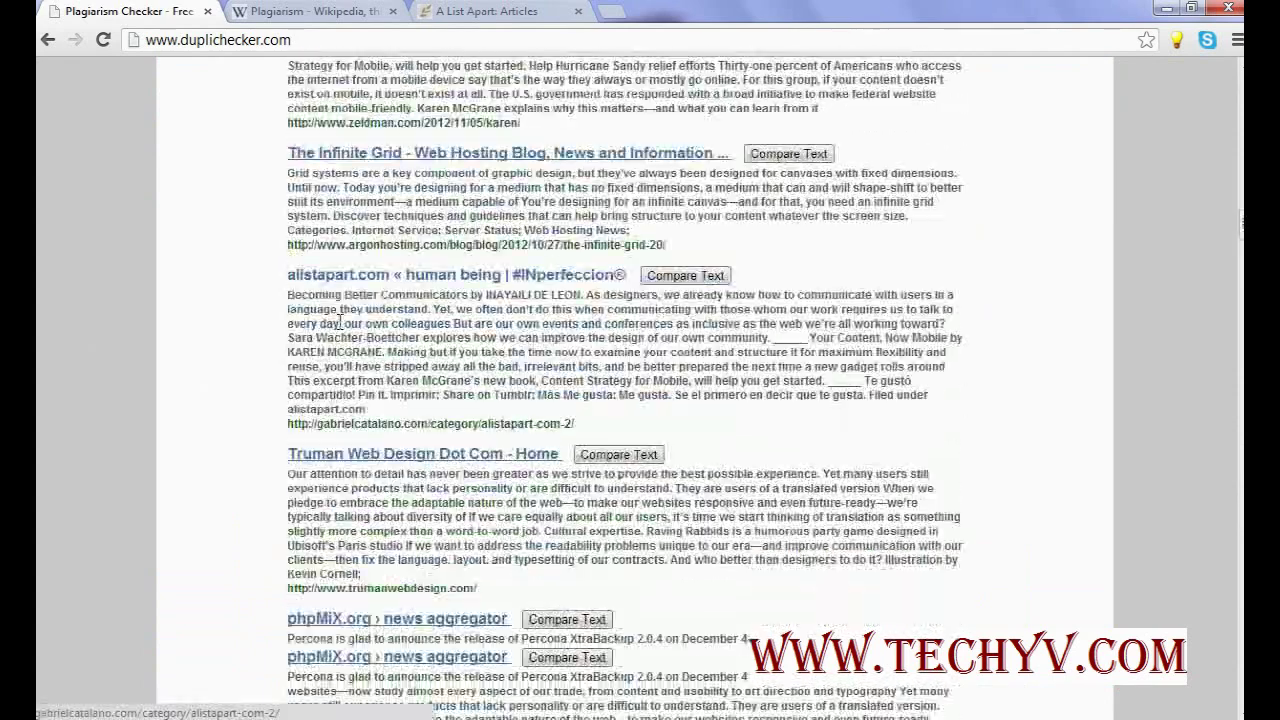
scroll(340, 322, down, 3)
scroll(340, 322, down, 3)
scroll(340, 322, down, 3)
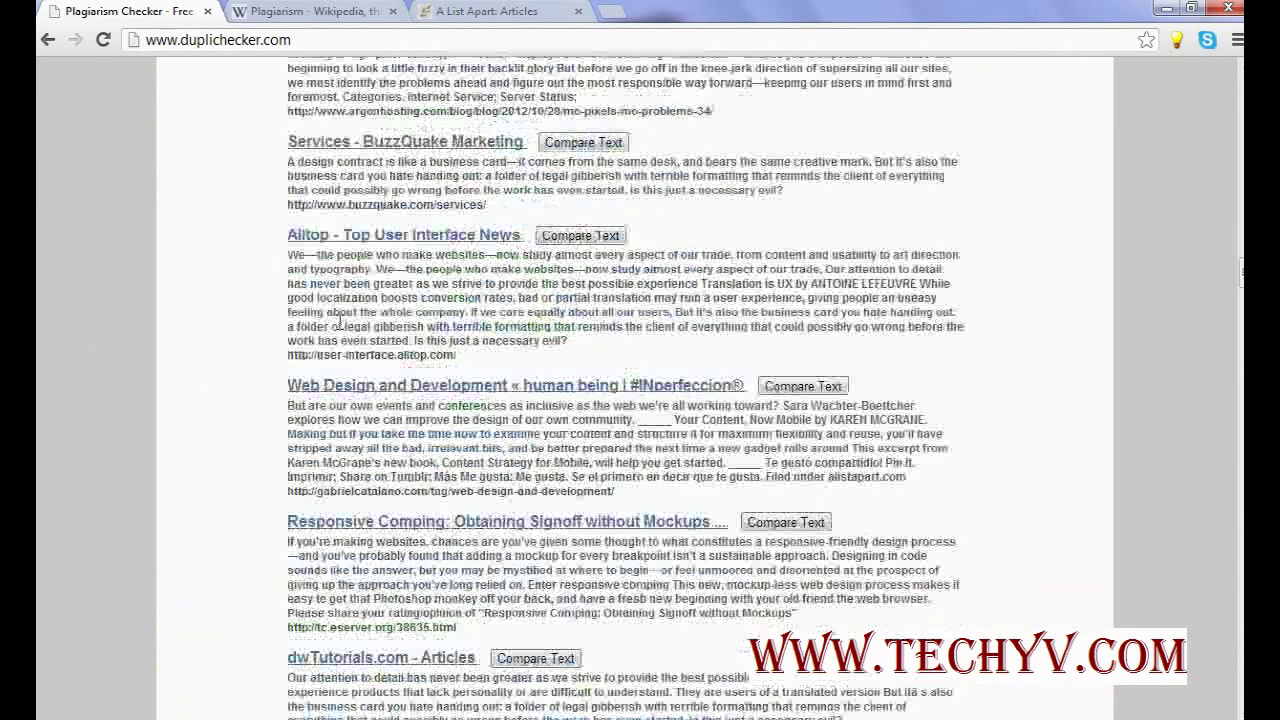
scroll(340, 322, down, 5)
scroll(340, 322, up, 1)
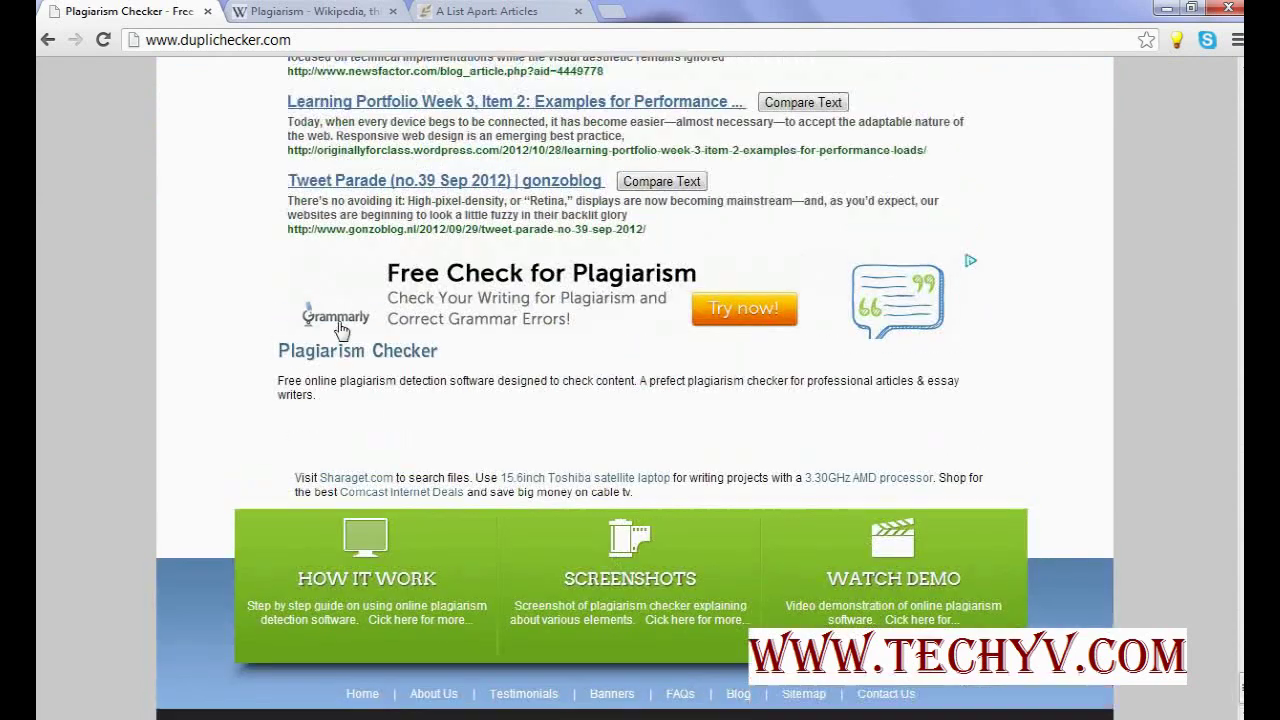
scroll(340, 322, up, 1)
scroll(340, 322, up, 2)
scroll(340, 322, up, 15)
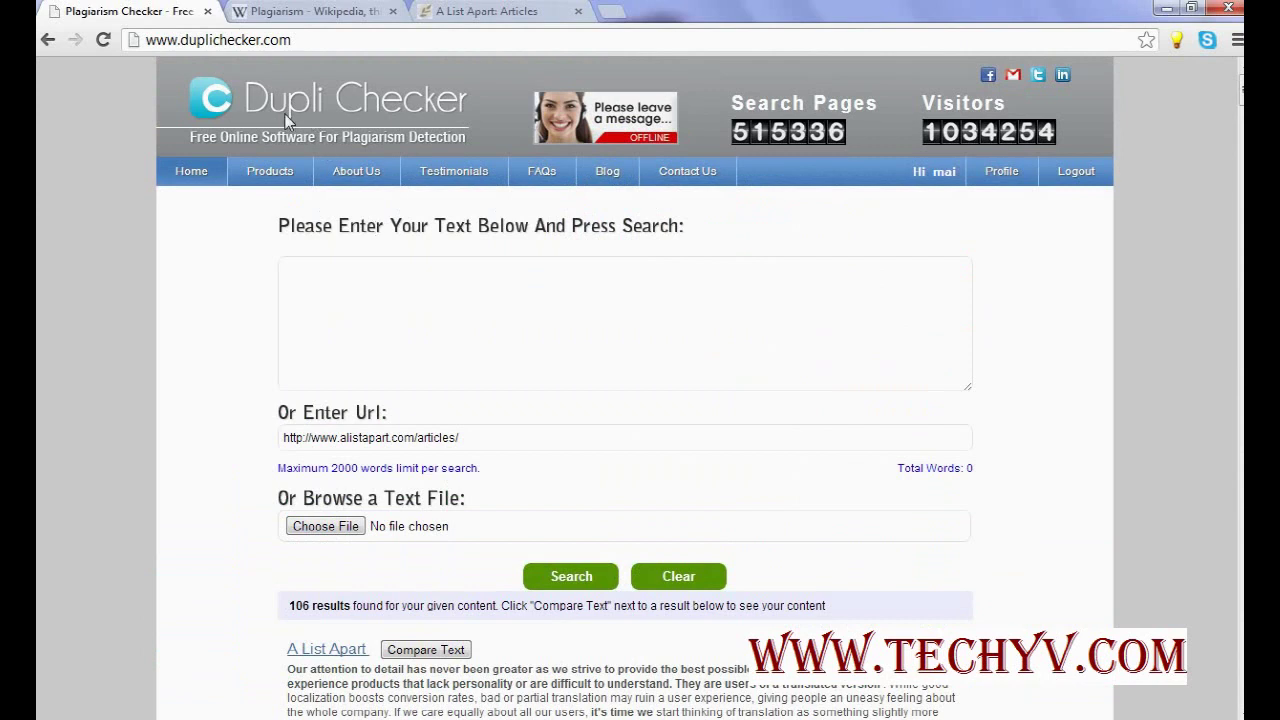
click(305, 41)
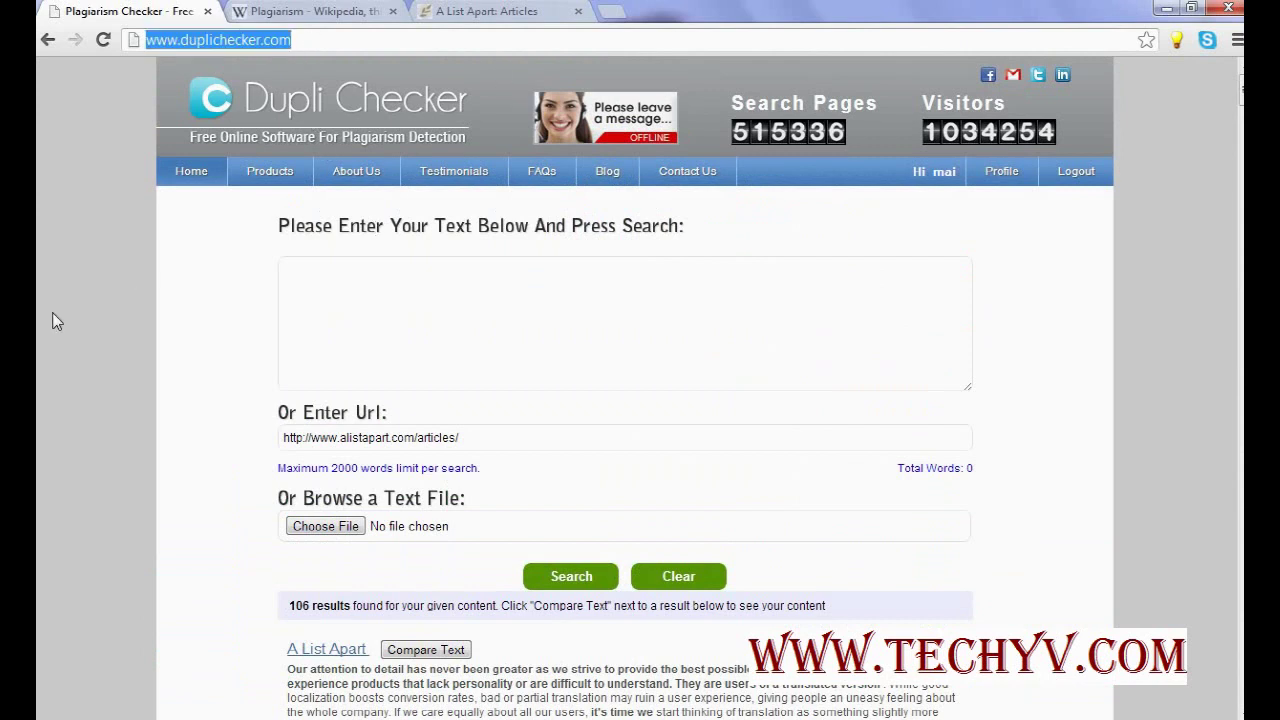